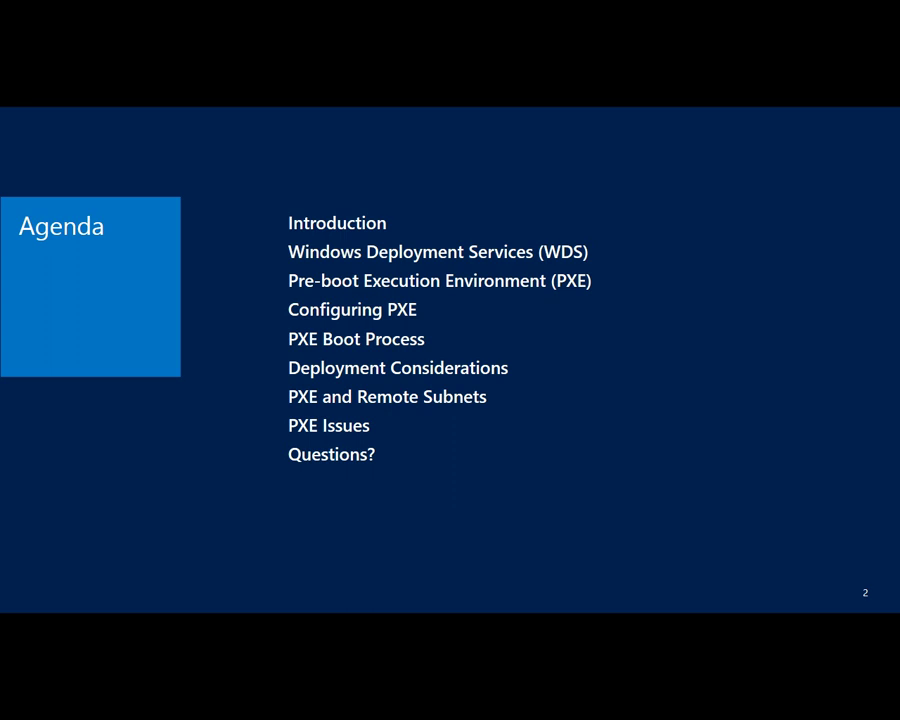
# Advance to the WDS / ConfigMgr focus slide, then switch to the Windows Server 2012 remote desktop
pyautogui.click(251, 276)
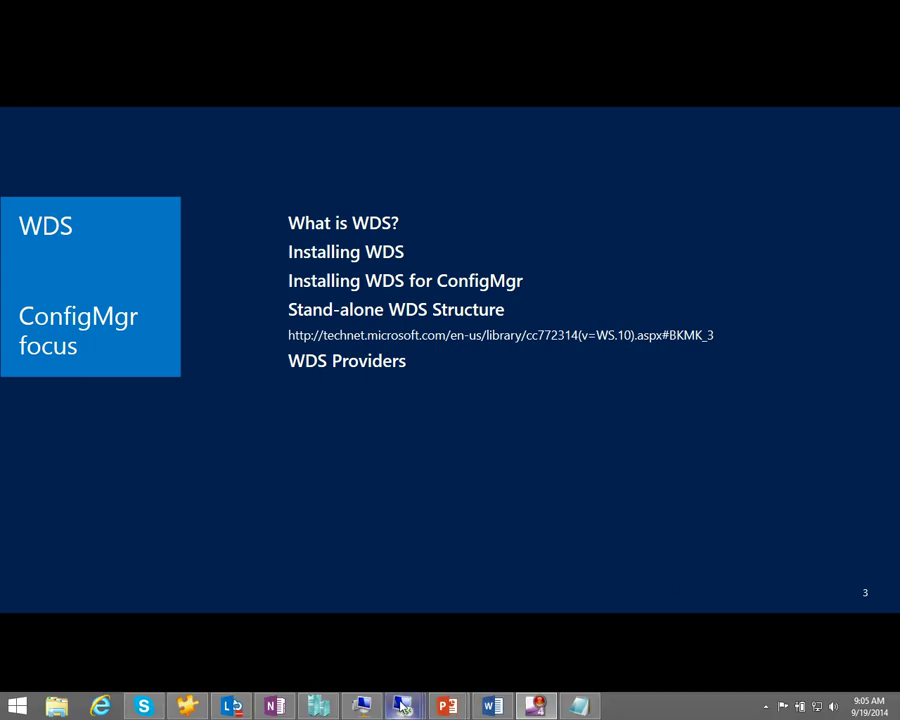
pyautogui.moveTo(403, 707)
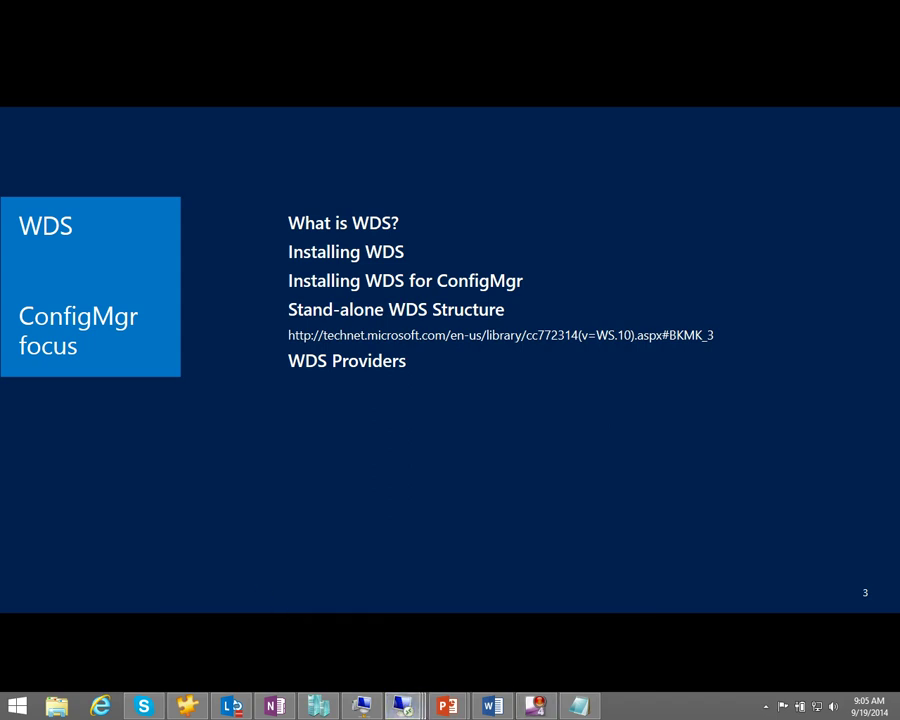
pyautogui.hotkey('alt', 'Tab')
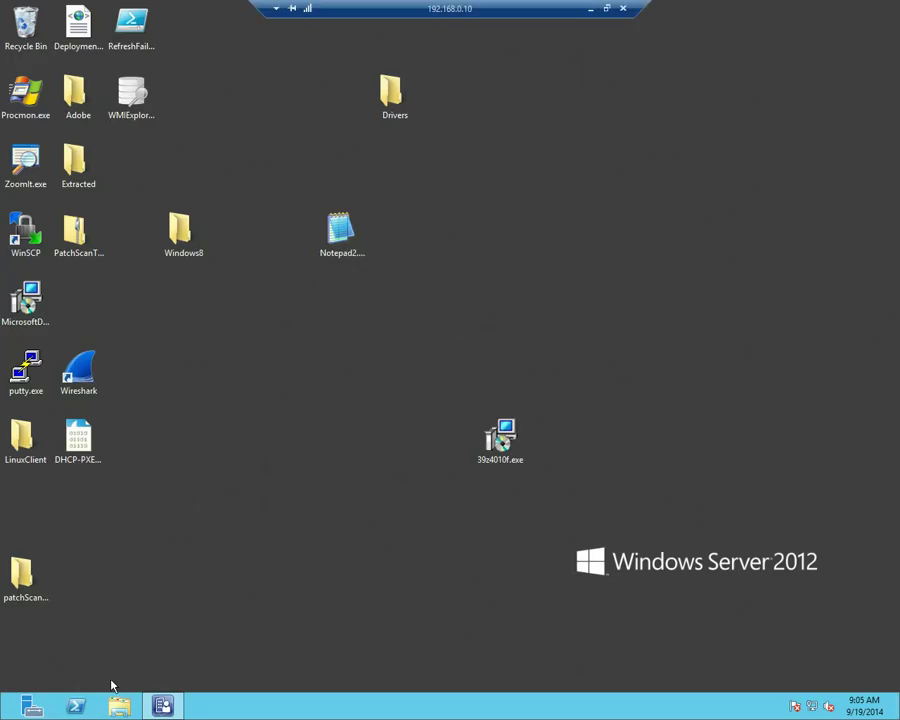
# Start the Add Roles and Features wizard with role-based installation on the local server
pyautogui.click(33, 707)
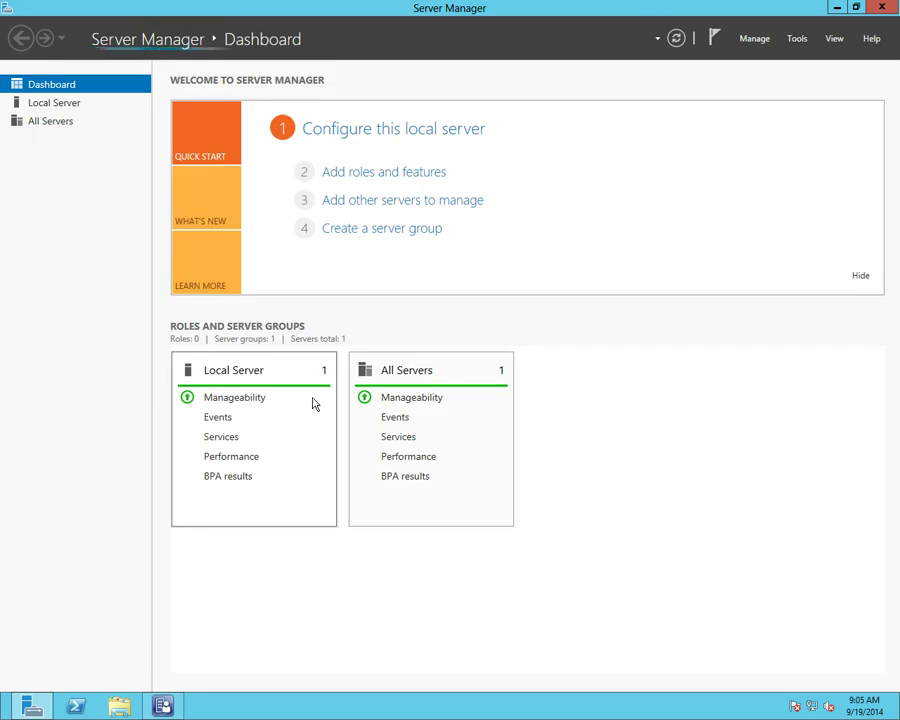
pyautogui.click(403, 176)
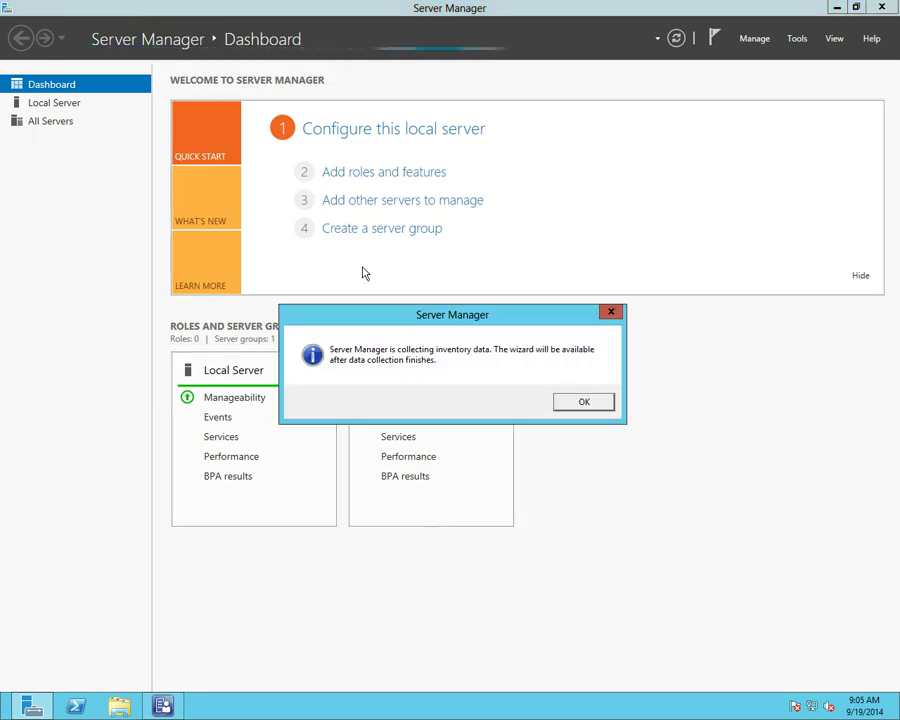
pyautogui.click(565, 400)
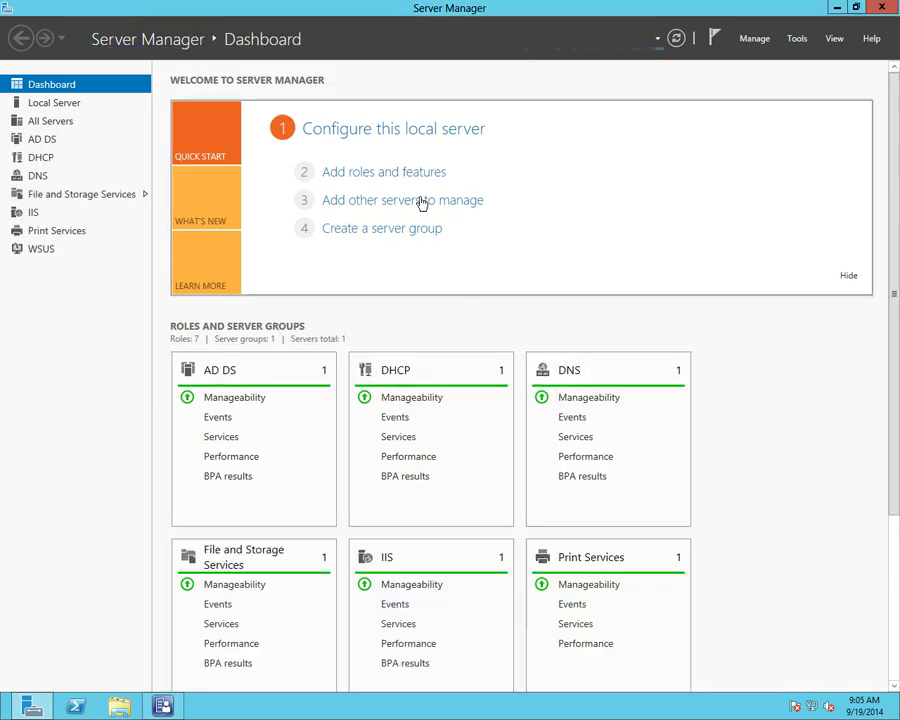
pyautogui.click(408, 179)
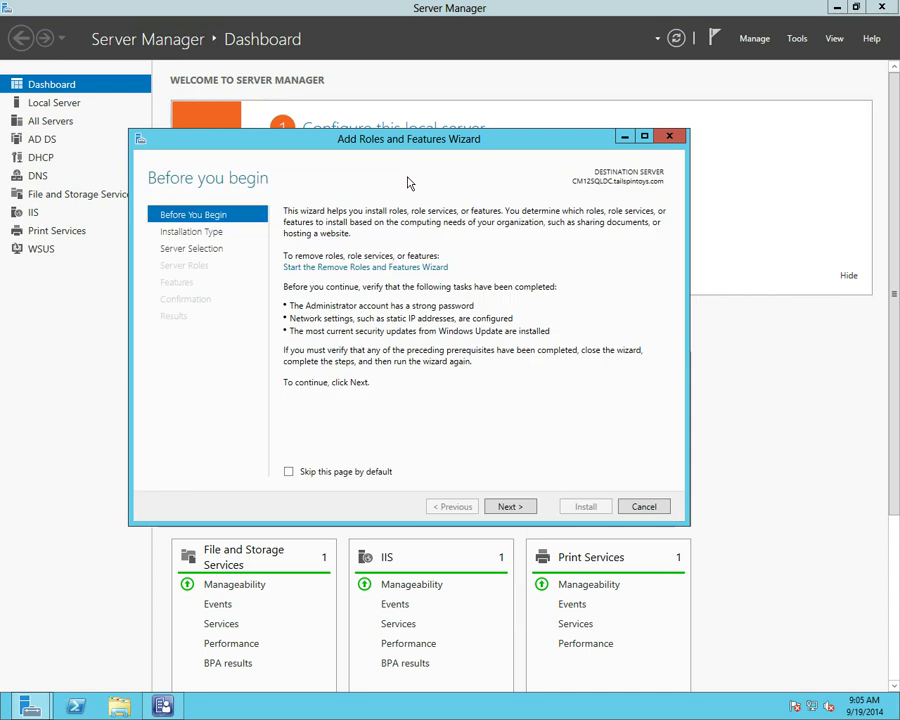
pyautogui.click(511, 507)
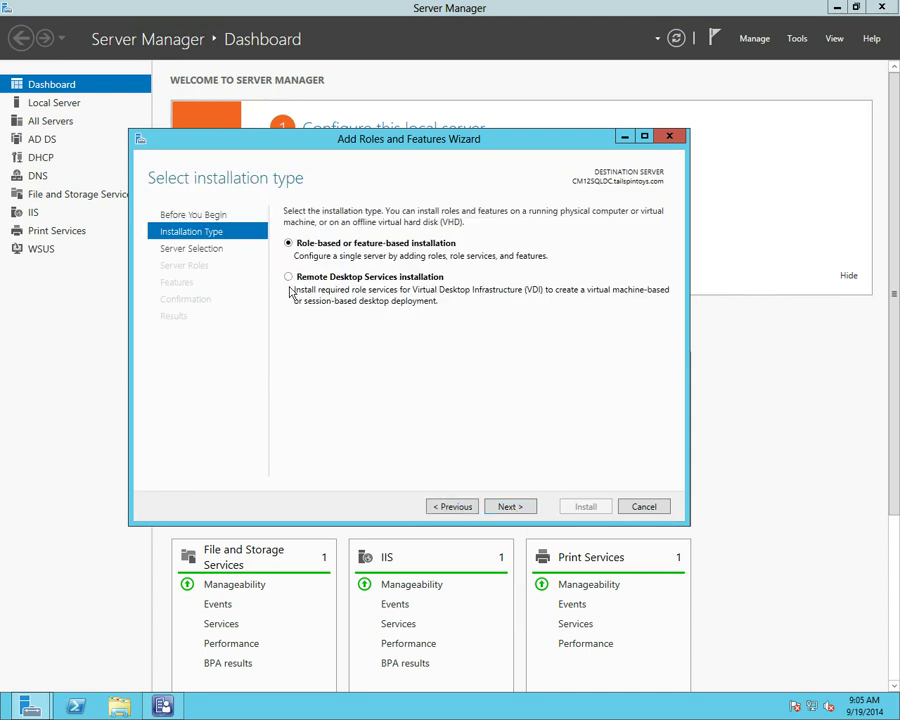
pyautogui.click(511, 509)
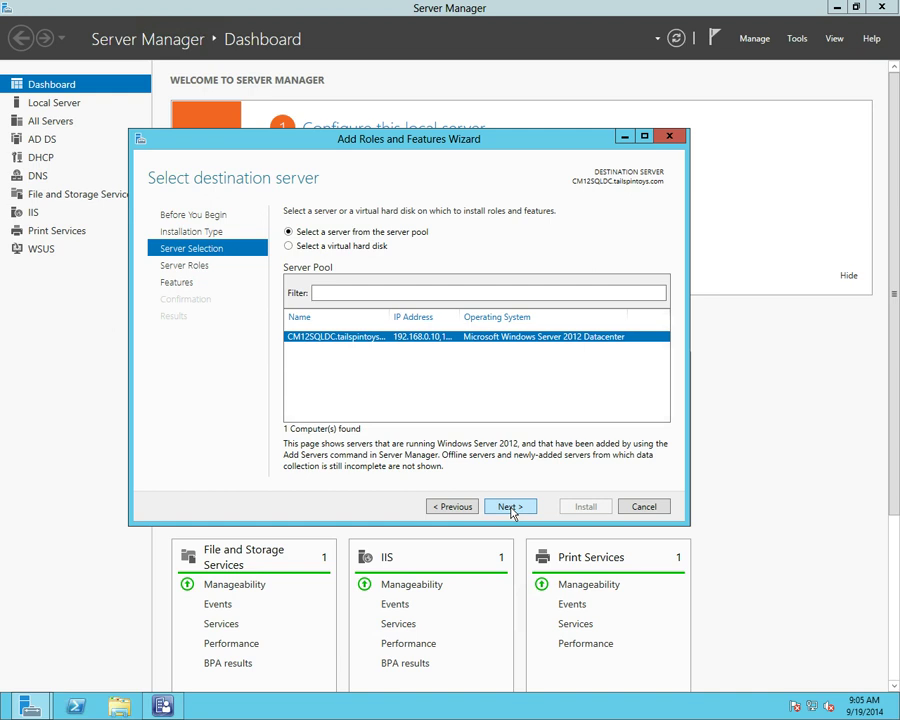
pyautogui.click(511, 508)
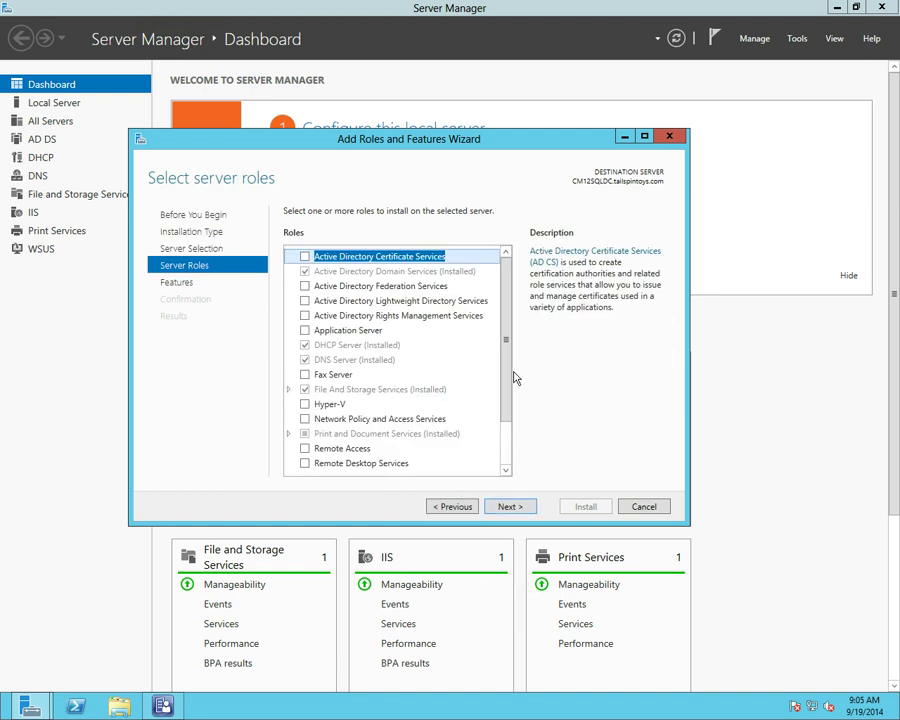
# Tick the Windows Deployment Services role with its required features and advance to role services
pyautogui.scroll(-2, 505, 410)
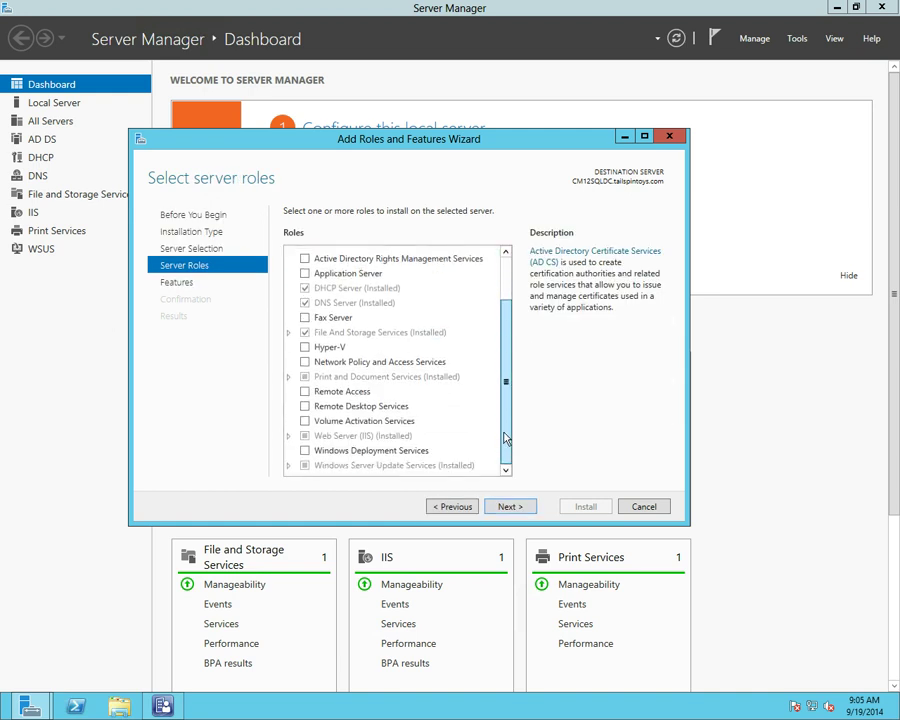
pyautogui.click(305, 451)
pyautogui.click(458, 452)
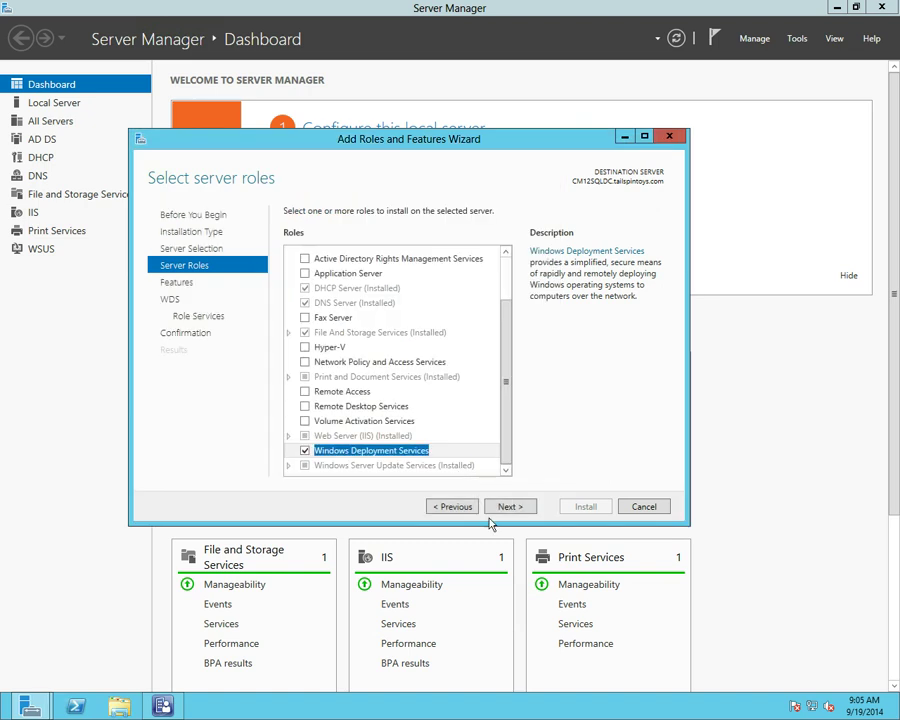
pyautogui.click(510, 507)
pyautogui.click(511, 508)
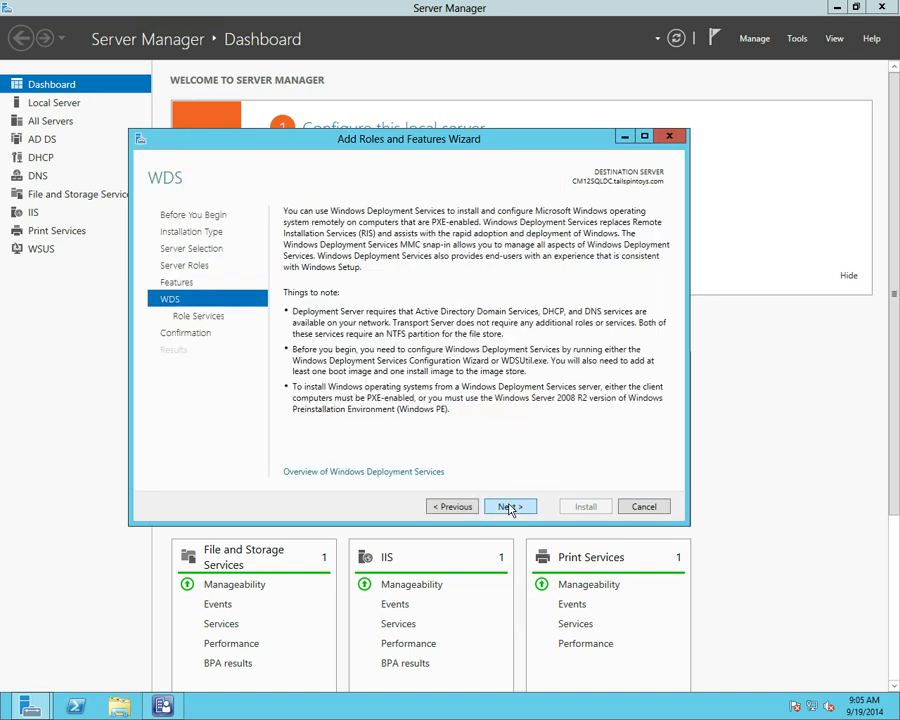
pyautogui.click(510, 507)
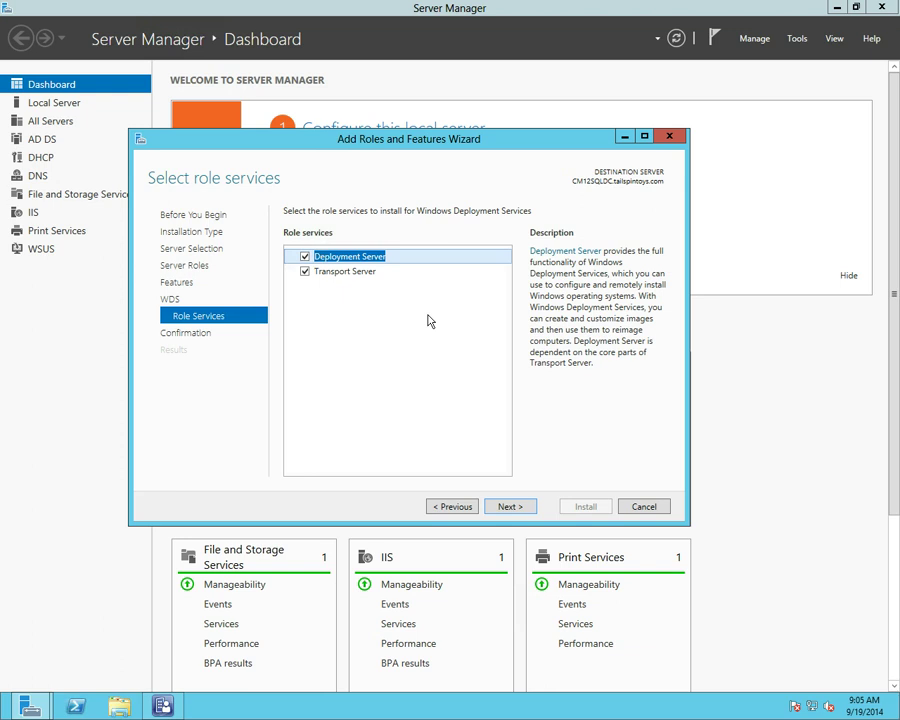
# Install WDS with Deployment Server and Transport Server, then close the finished wizard
pyautogui.click(519, 510)
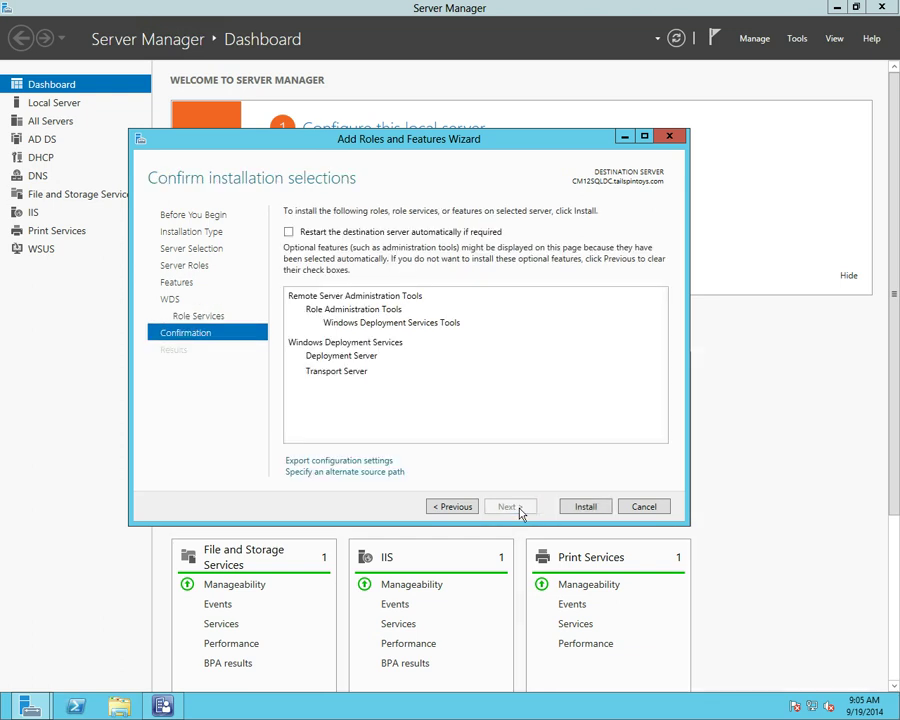
pyautogui.click(586, 510)
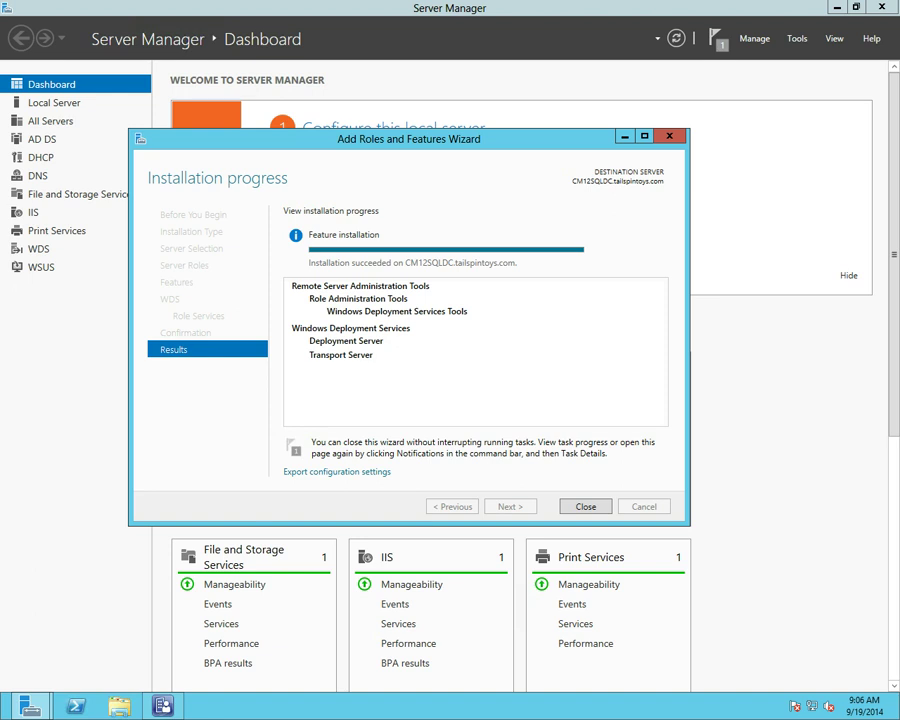
pyautogui.click(585, 506)
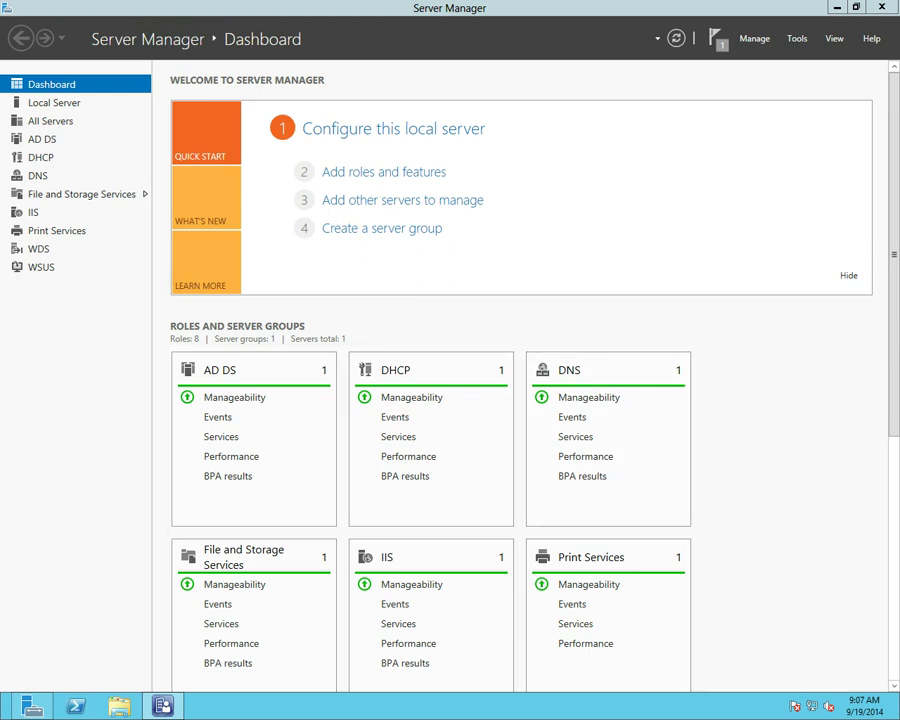
# View the WDS role page showing WDSServer stopped with Manual start, then minimize Server Manager
pyautogui.click(30, 248)
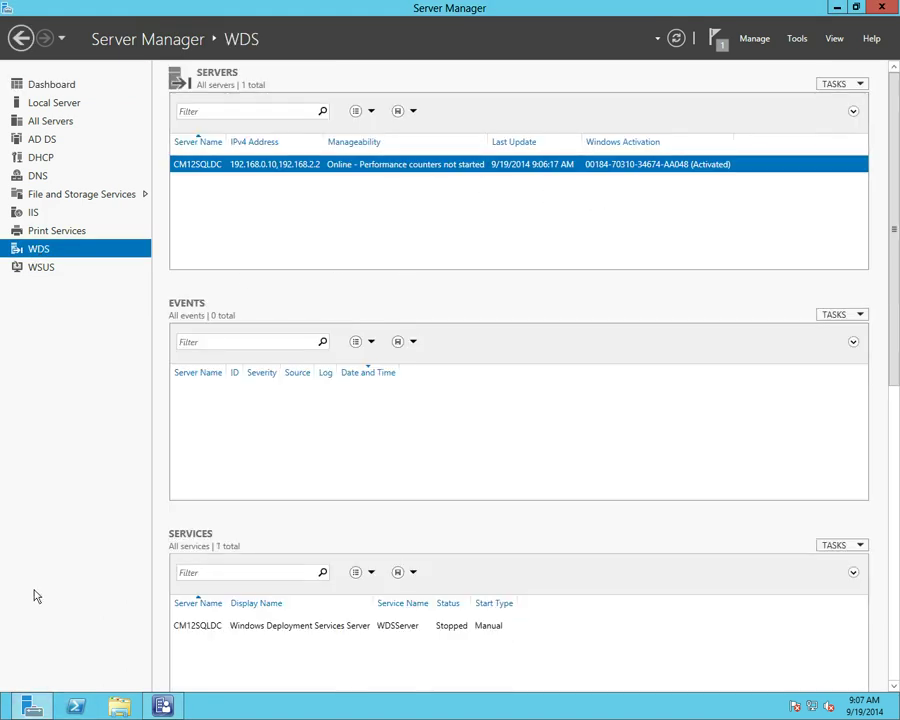
pyautogui.moveTo(1, 703)
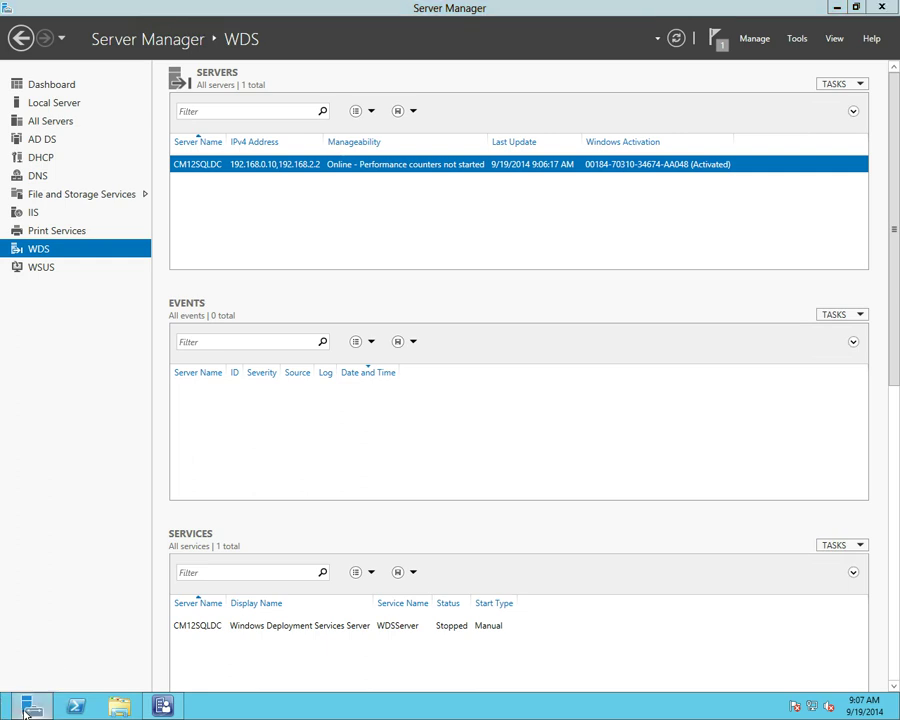
pyautogui.click(26, 710)
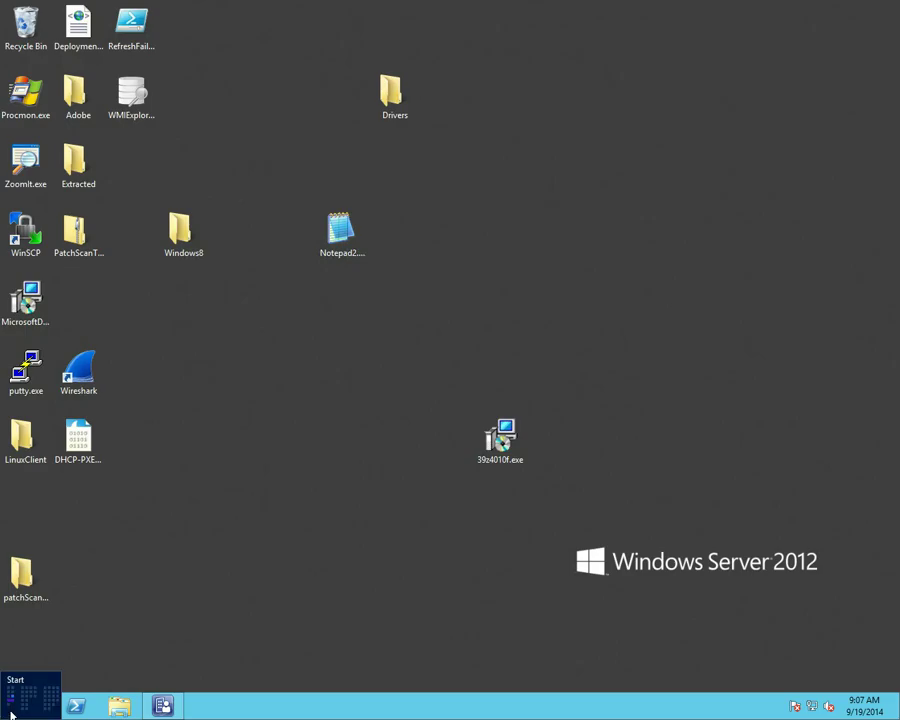
# Search Start for 'windows' and launch the Windows Deployment Services console
pyautogui.click(12, 712)
pyautogui.write('windows')
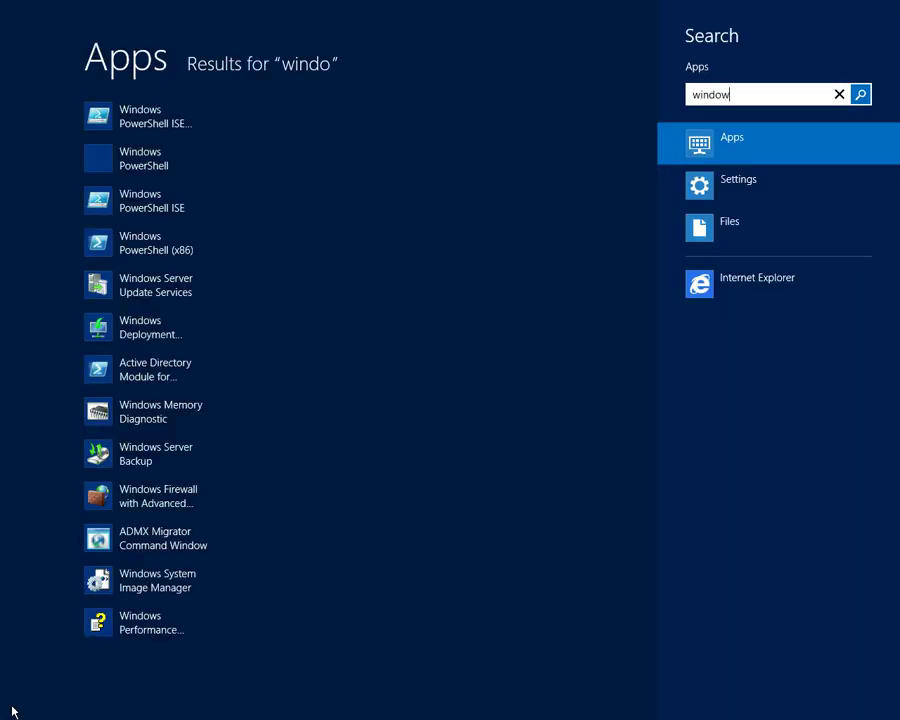
pyautogui.click(176, 335)
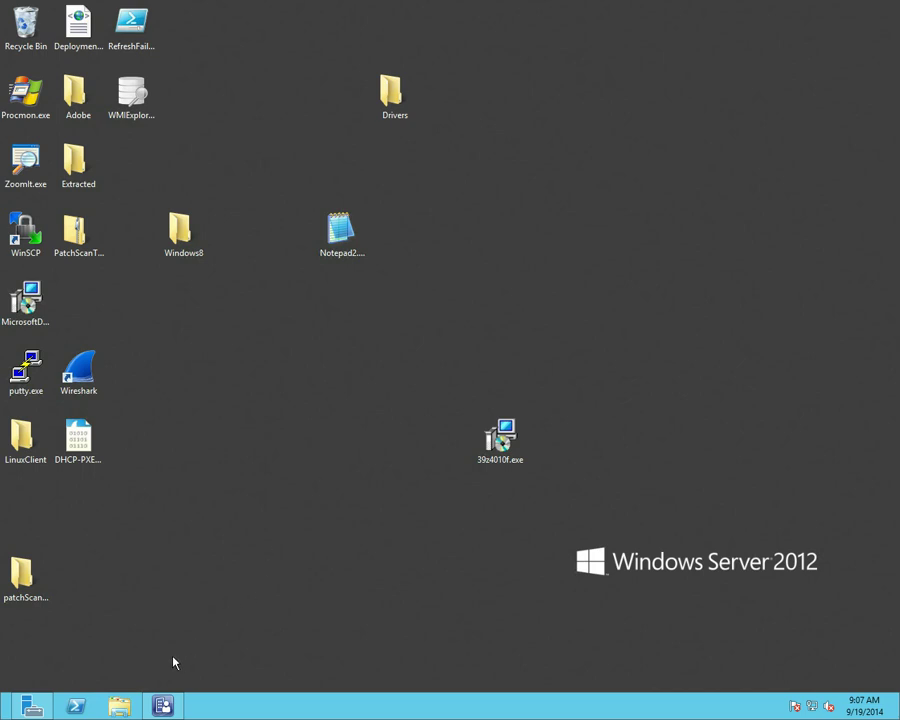
# Deselect the patchScan folder on the desktop
pyautogui.press('p')
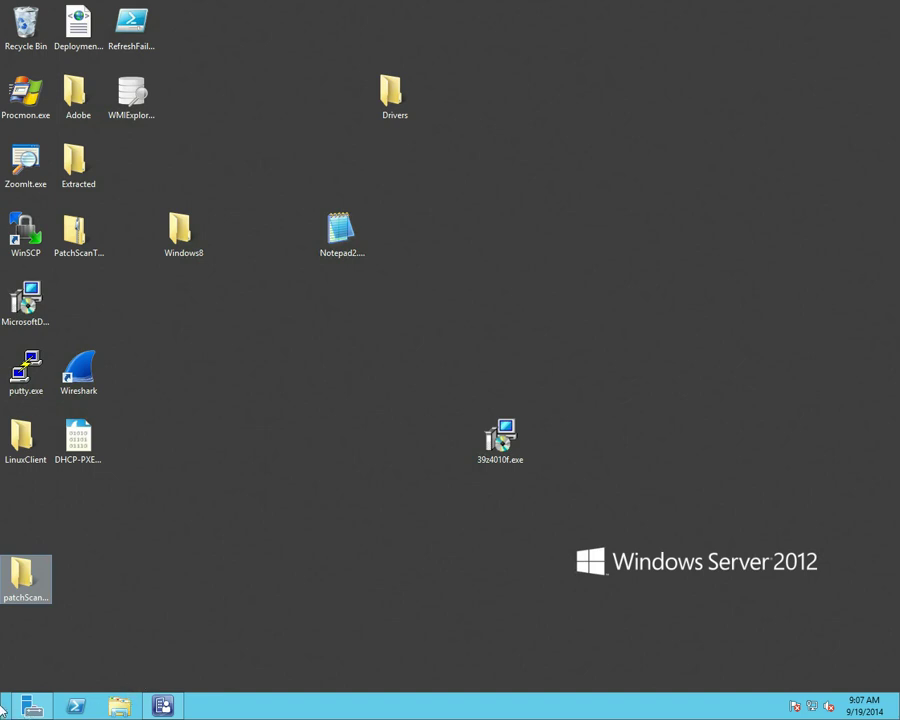
pyautogui.moveTo(2, 712)
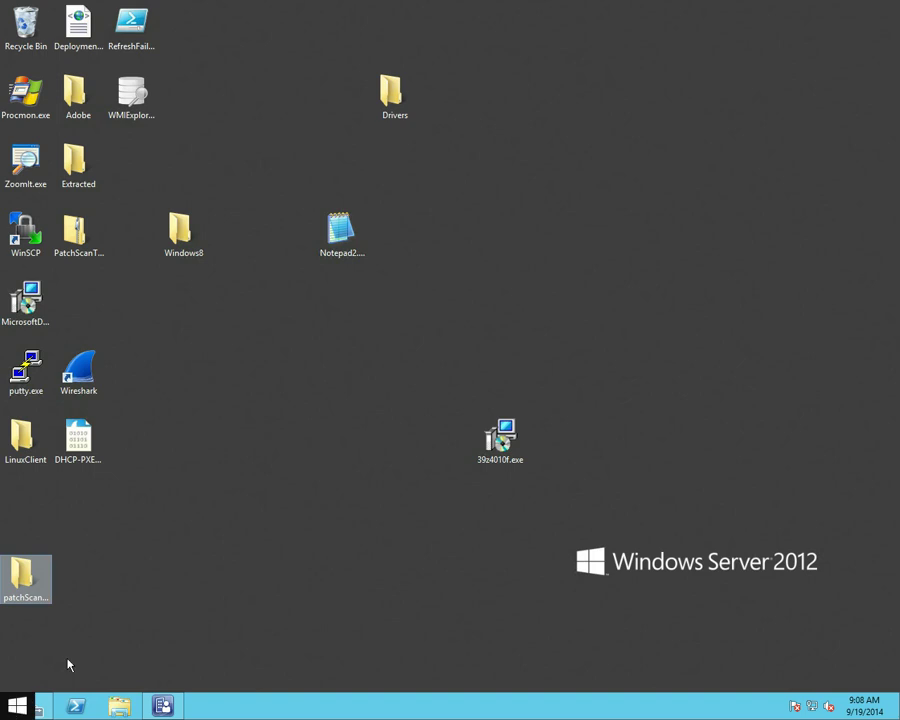
pyautogui.click(69, 664)
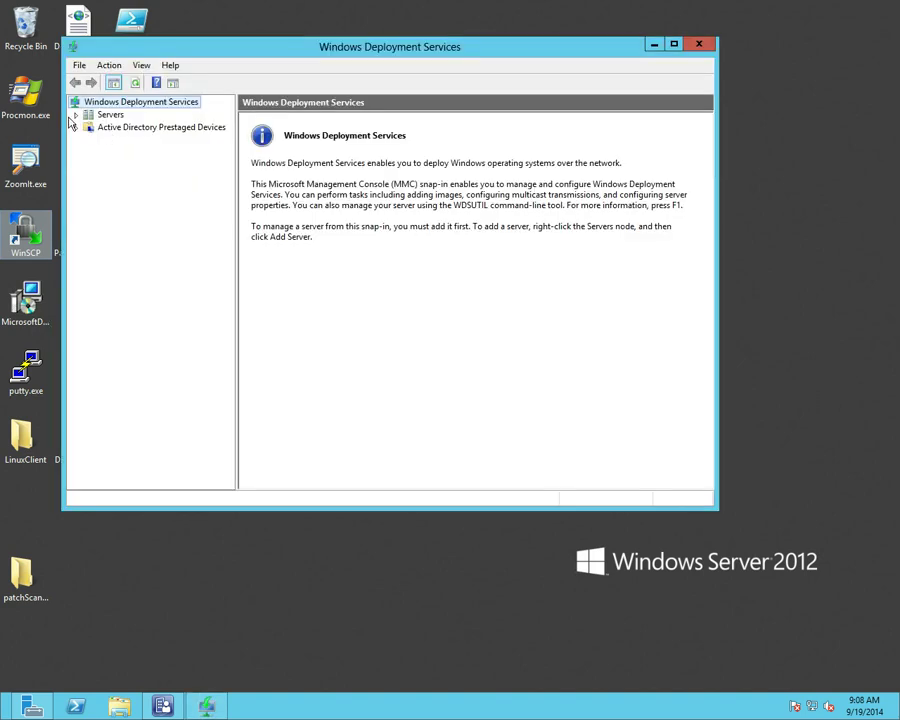
pyautogui.click(76, 116)
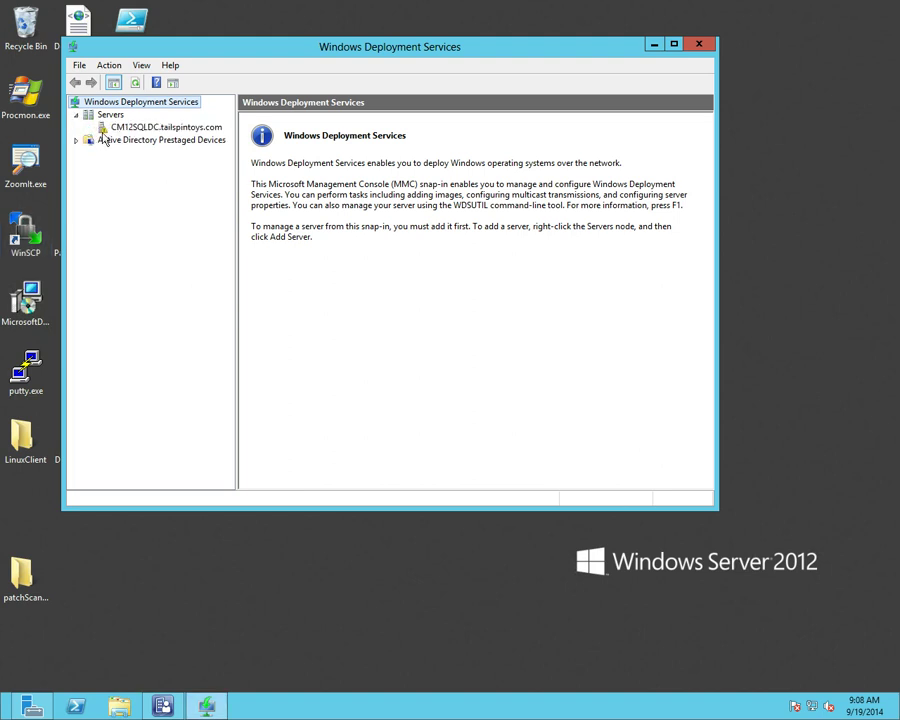
pyautogui.click(124, 130)
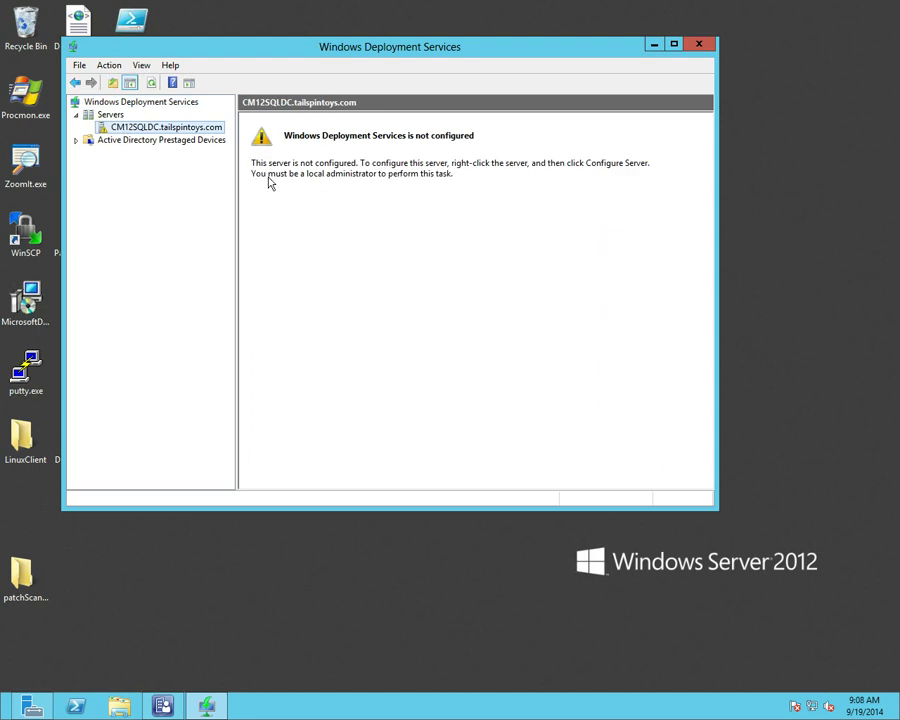
pyautogui.rightClick(178, 128)
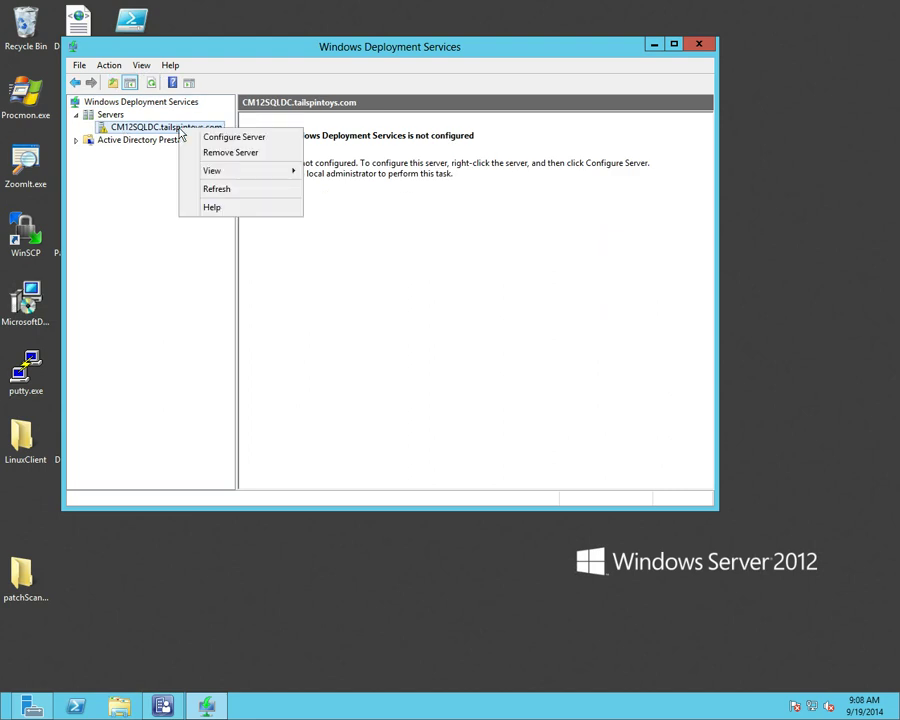
pyautogui.click(240, 137)
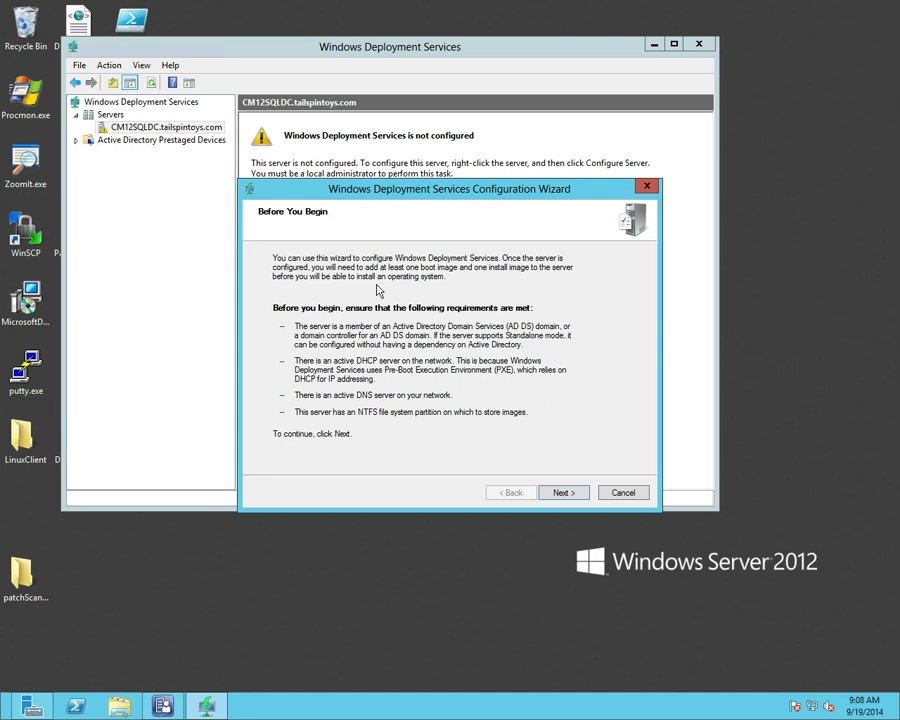
pyautogui.click(623, 492)
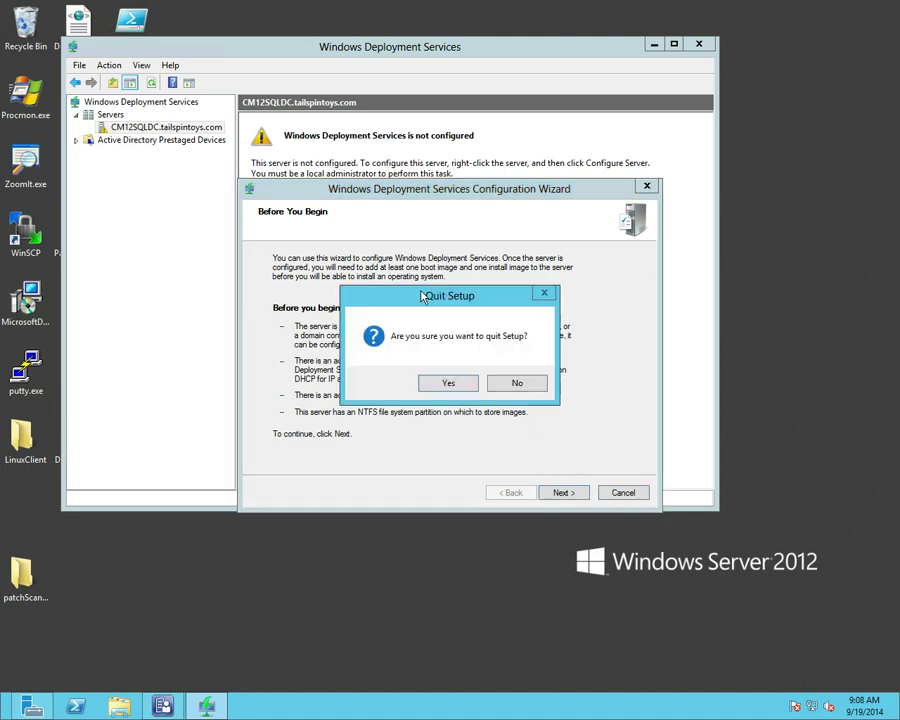
pyautogui.click(450, 383)
pyautogui.rightClick(138, 103)
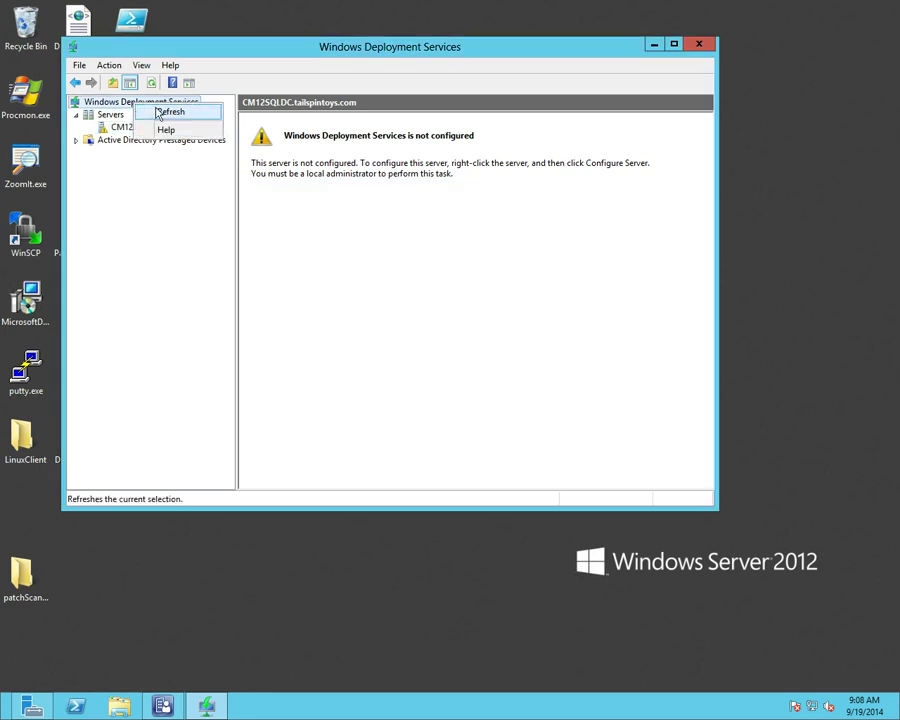
pyautogui.rightClick(110, 103)
pyautogui.rightClick(96, 118)
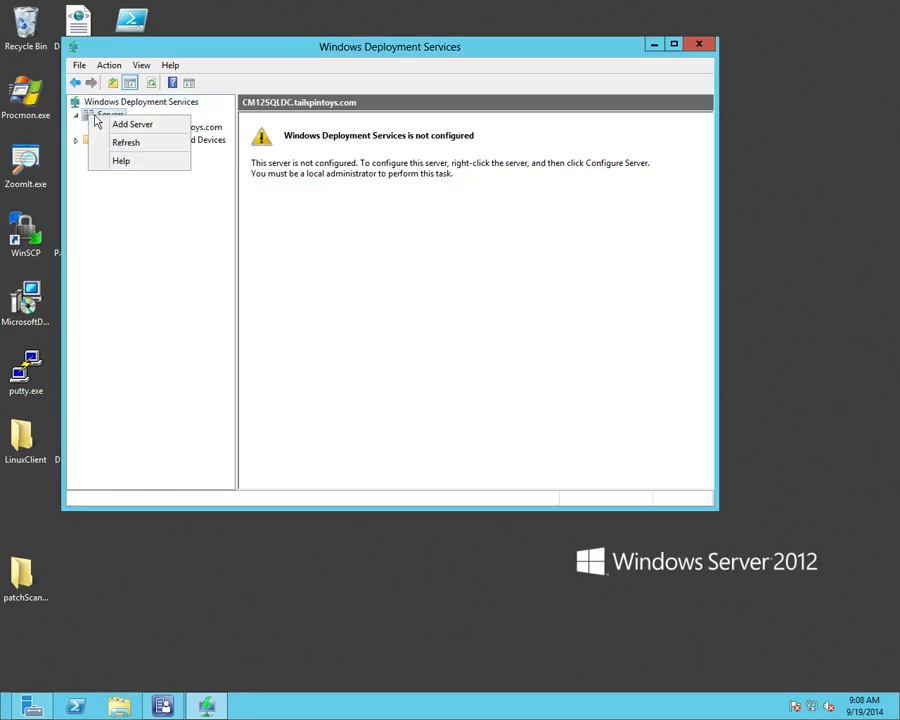
# Add 192.168.0.11 as another computer to the WDS console's server list
pyautogui.click(126, 127)
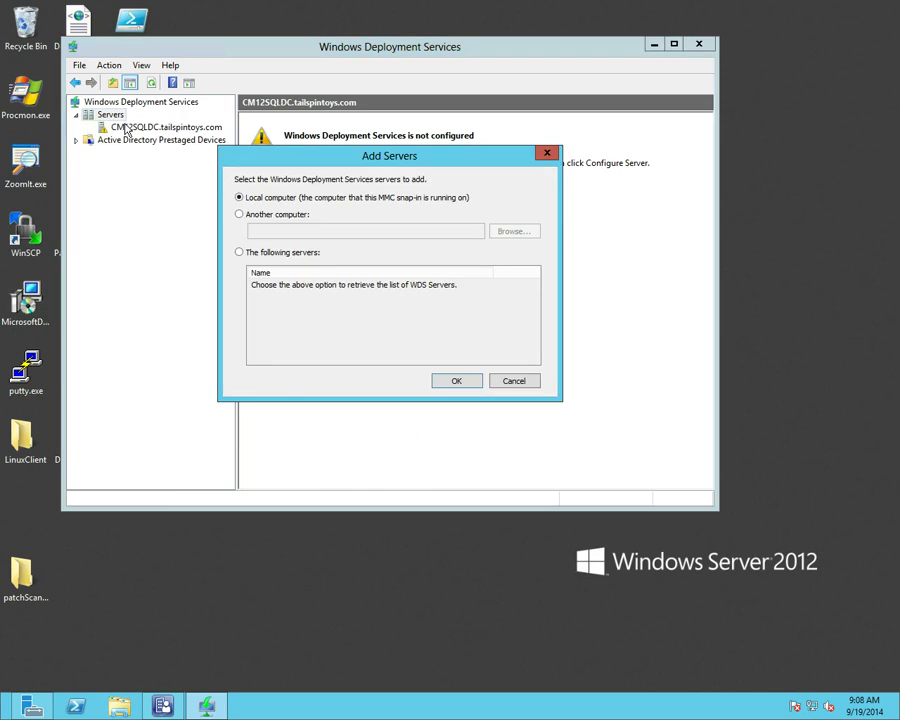
pyautogui.click(263, 216)
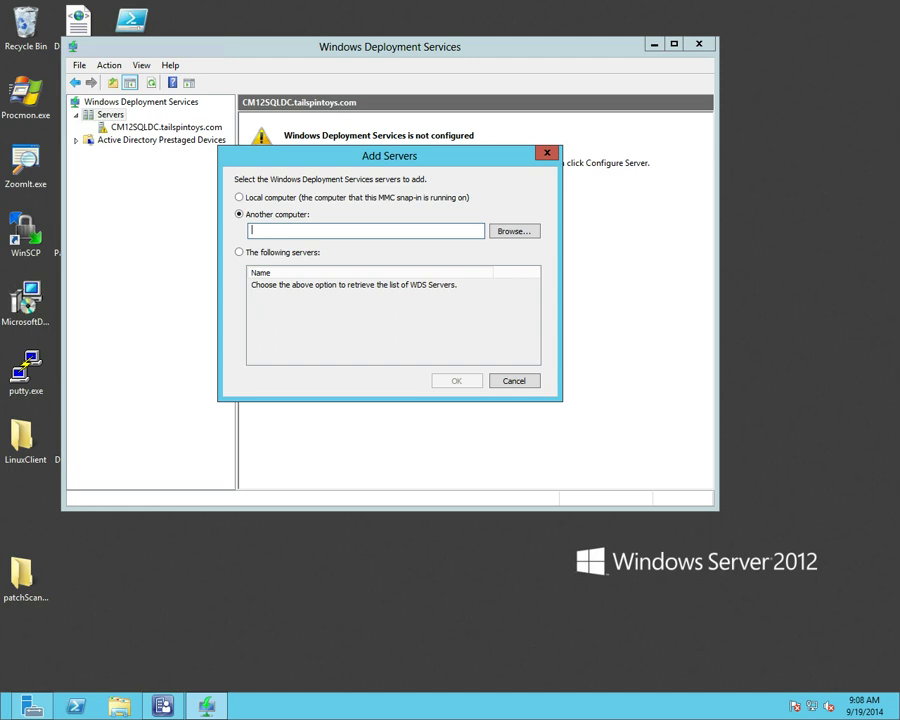
pyautogui.write('192.168.0.11')
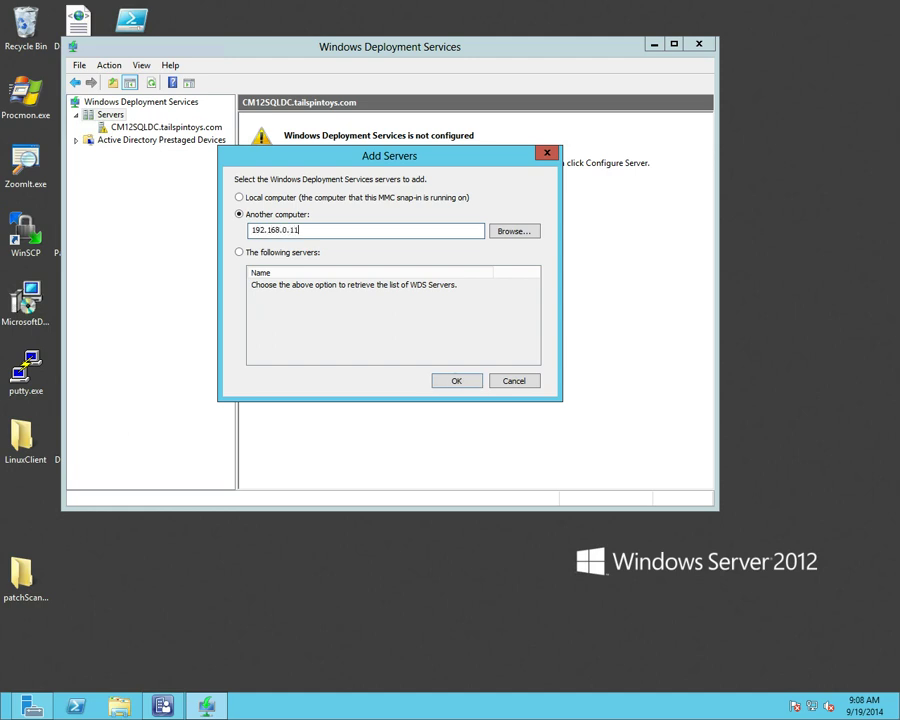
pyautogui.click(437, 385)
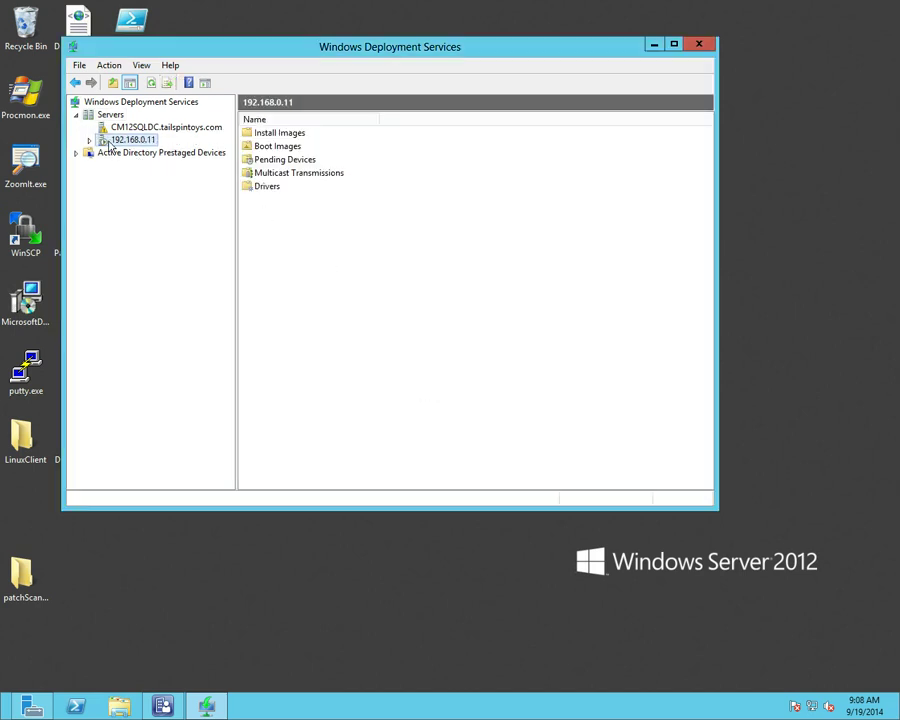
# Expand 192.168.0.11 and browse Boot Images, Install Images, Pending Devices, All Packages and DriverGroup1
pyautogui.click(89, 140)
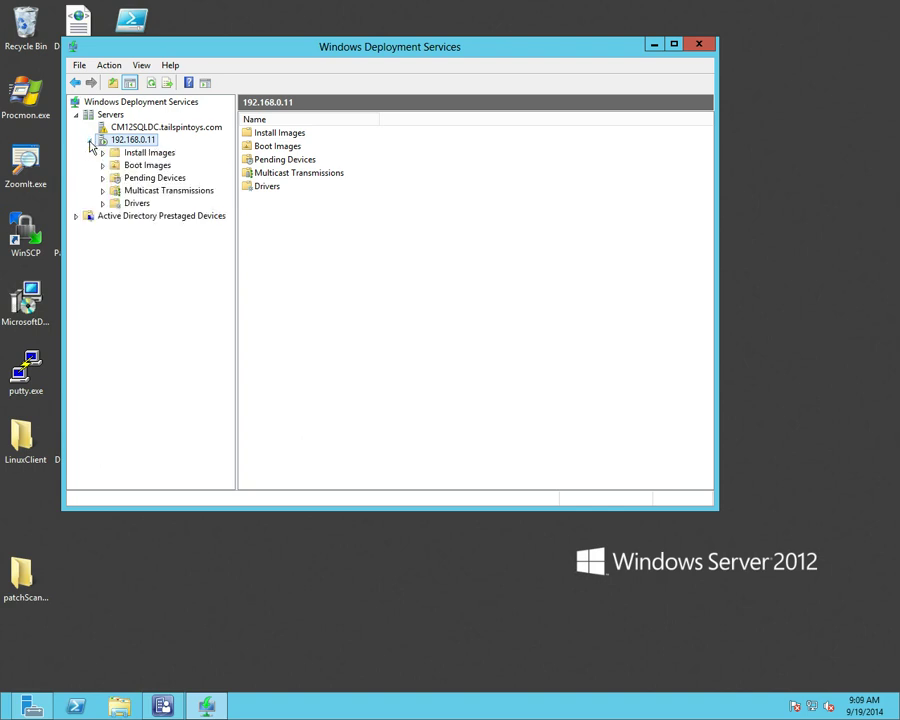
pyautogui.click(142, 166)
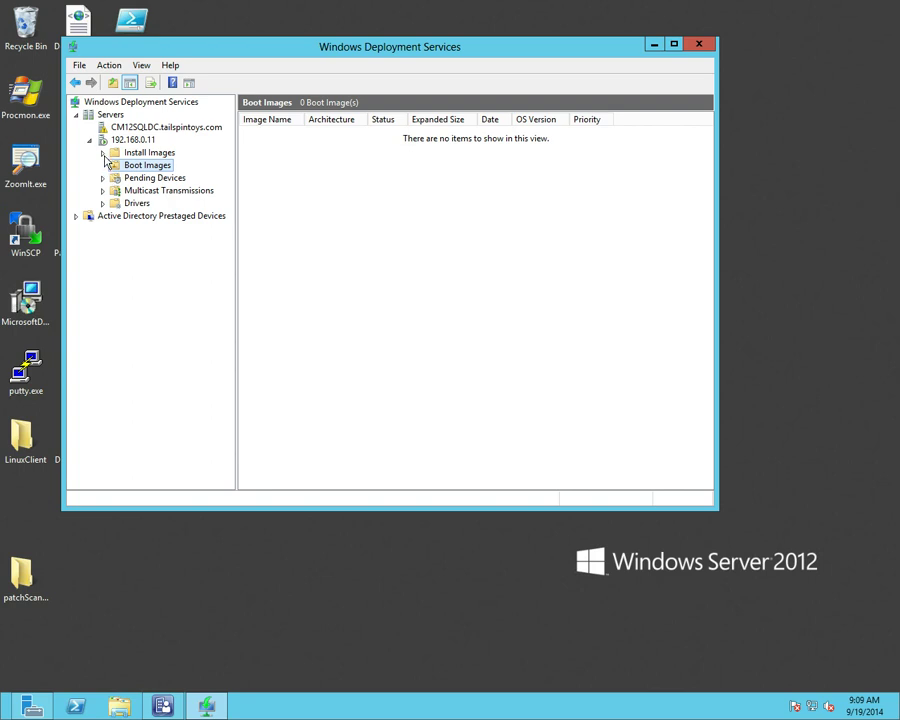
pyautogui.click(140, 153)
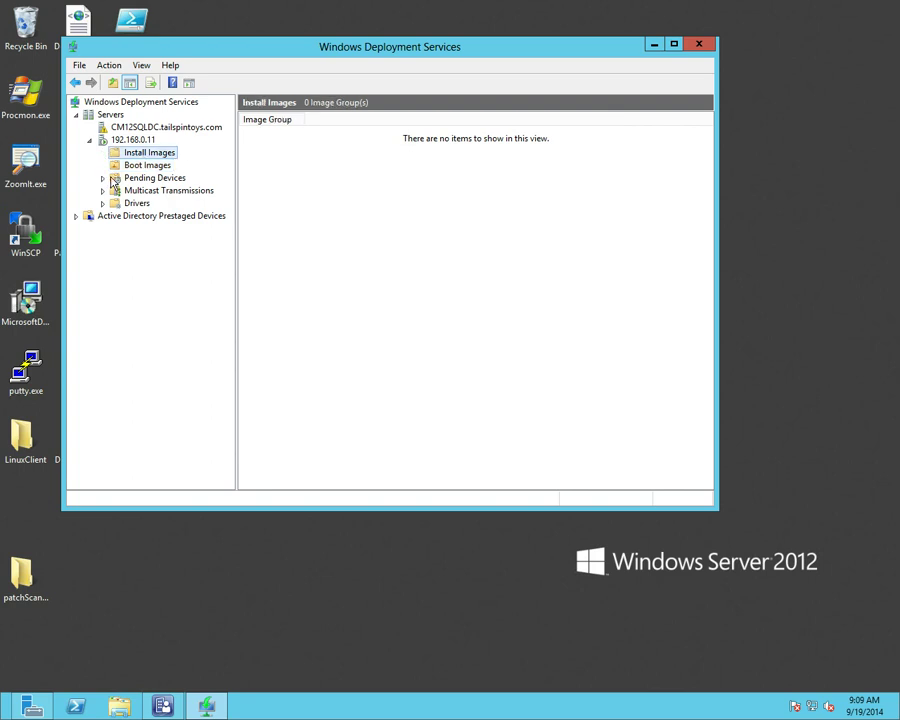
pyautogui.click(140, 178)
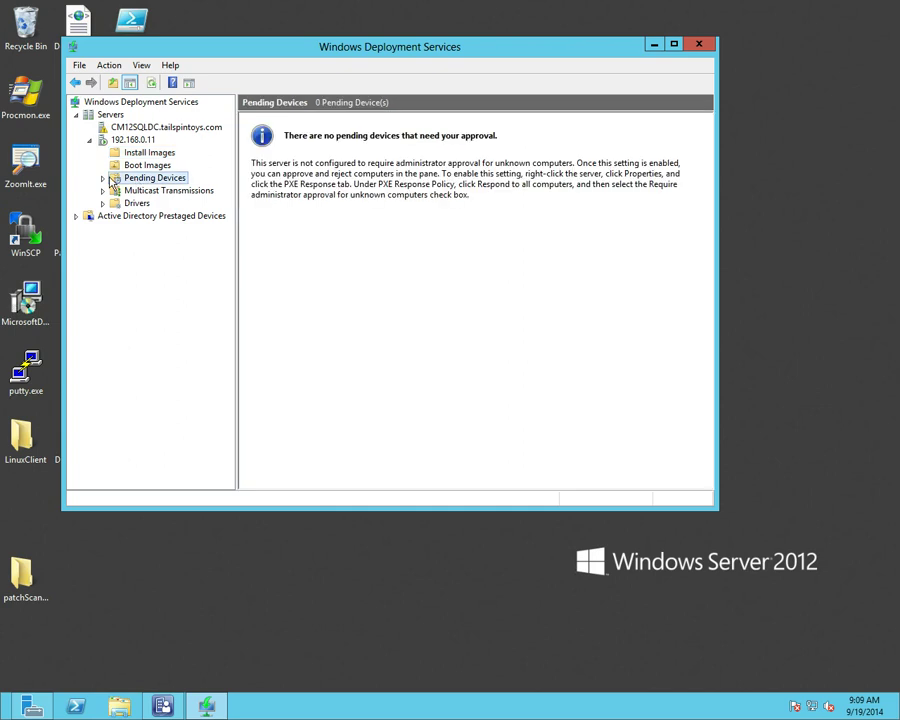
pyautogui.click(147, 166)
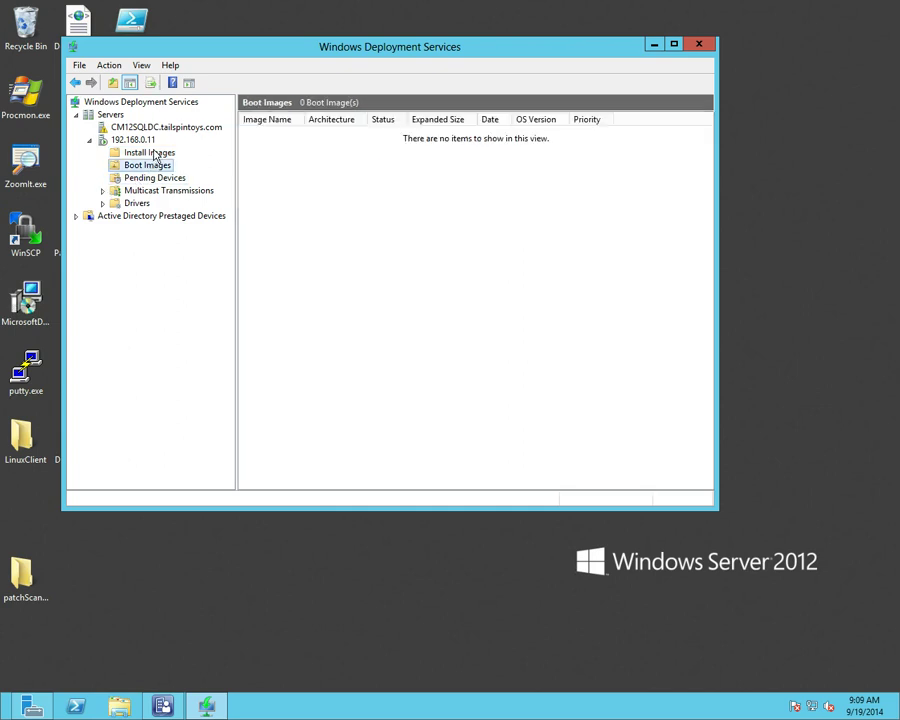
pyautogui.click(135, 153)
pyautogui.click(140, 178)
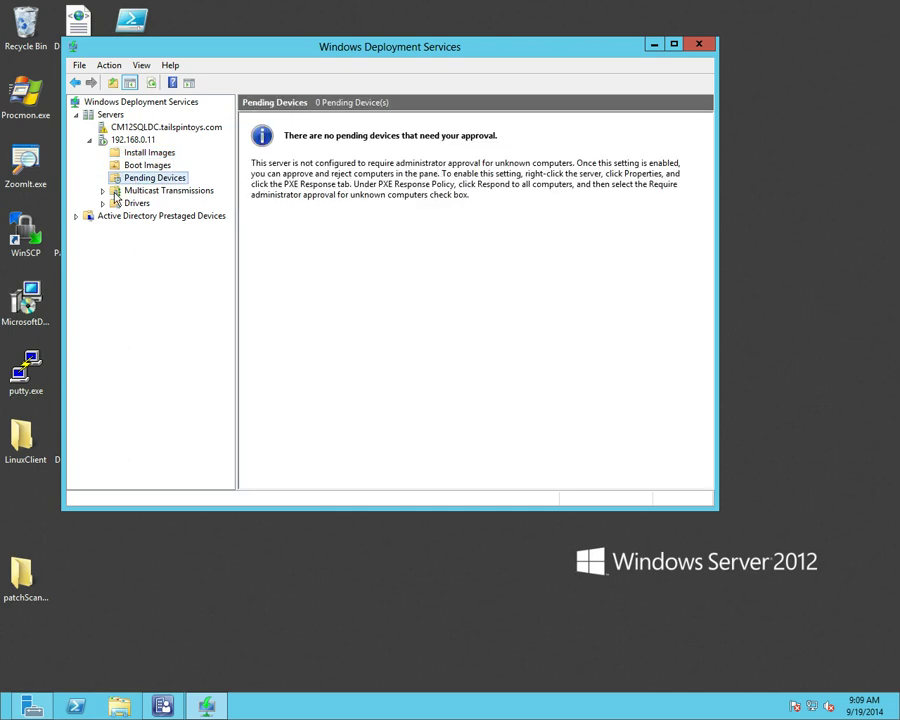
pyautogui.click(102, 204)
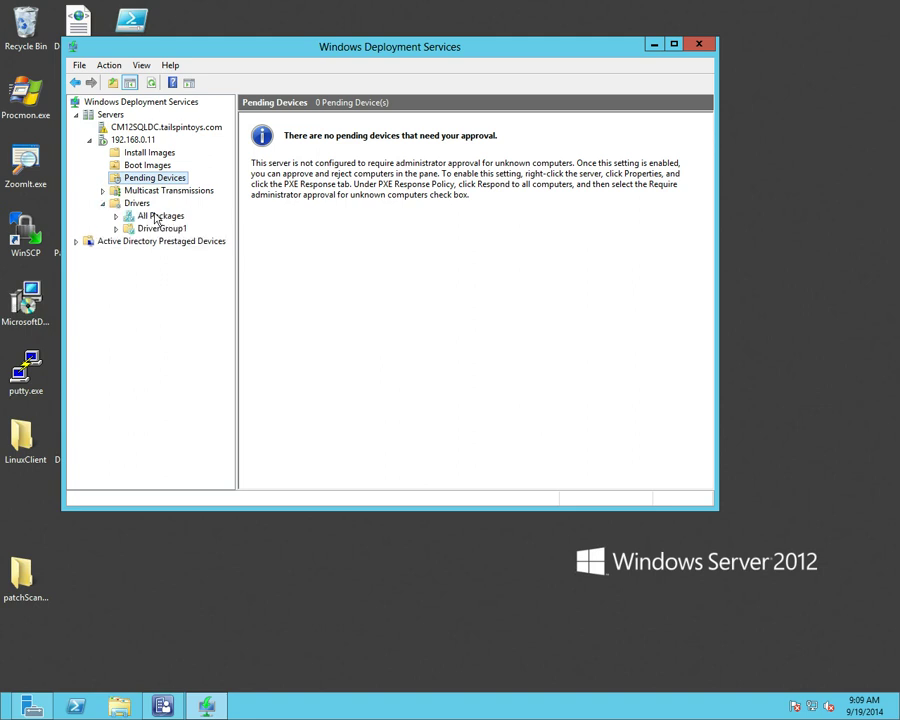
pyautogui.click(150, 216)
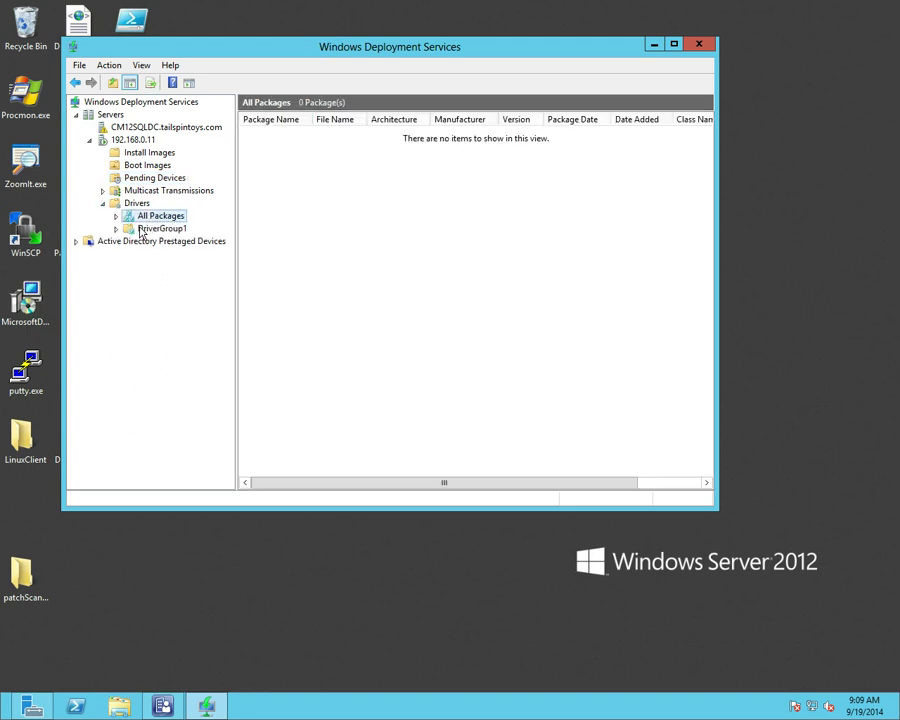
pyautogui.click(161, 229)
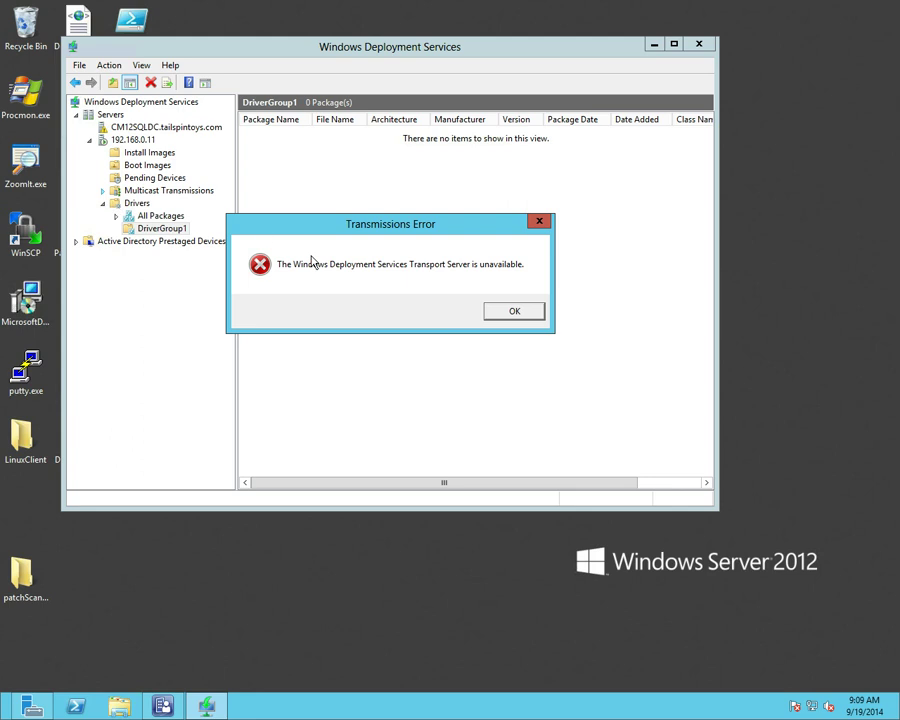
# Dismiss the Transmissions Error reporting the Transport Server as unavailable
pyautogui.click(518, 312)
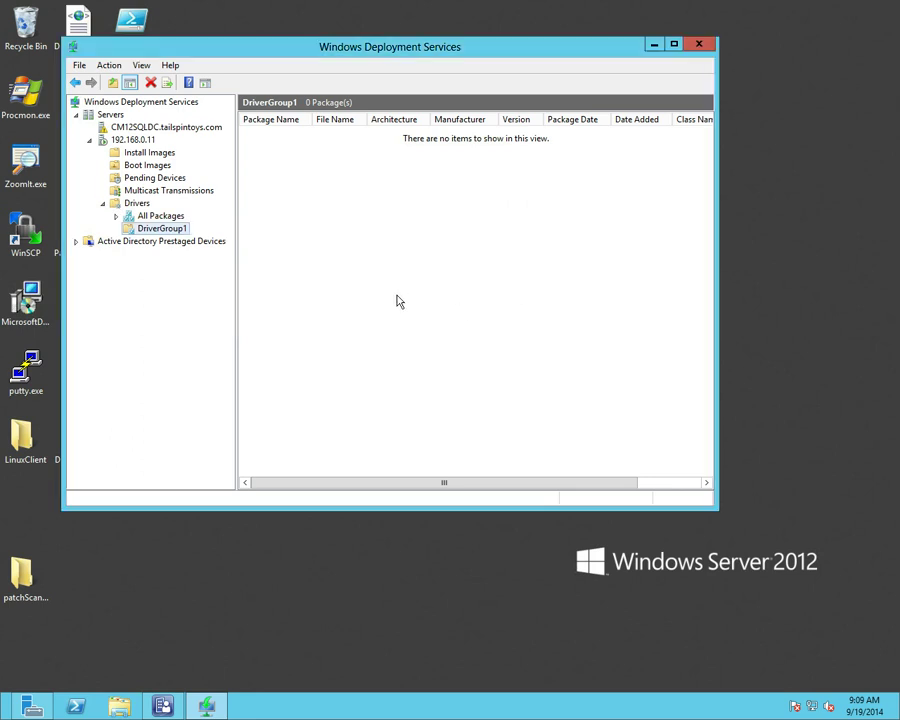
# Close the WDS console and open C:\RemoteInstall in File Explorer to show its seven folders
pyautogui.click(706, 45)
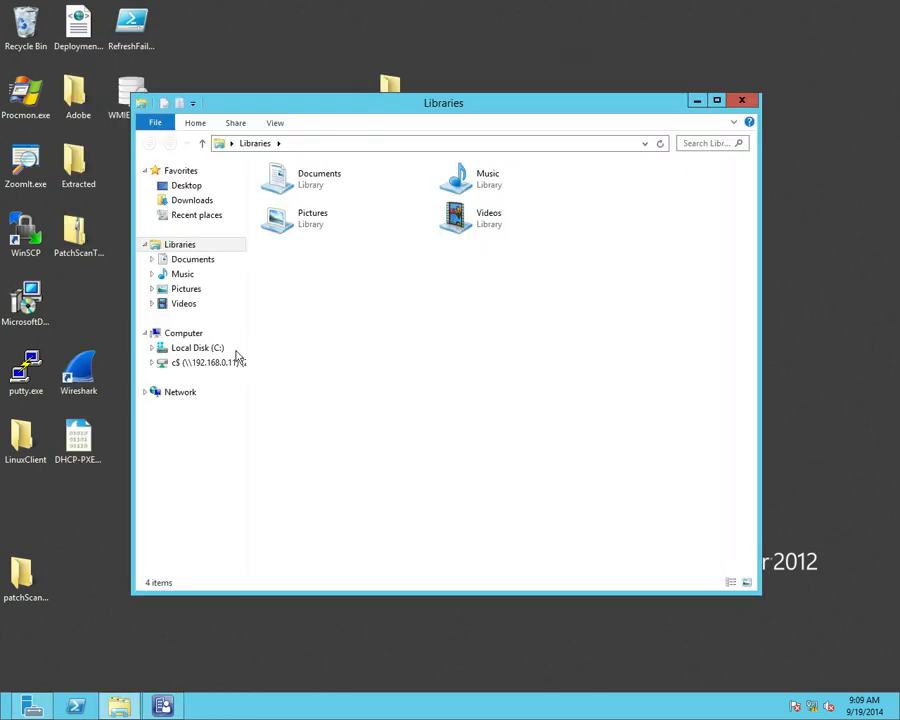
pyautogui.click(197, 352)
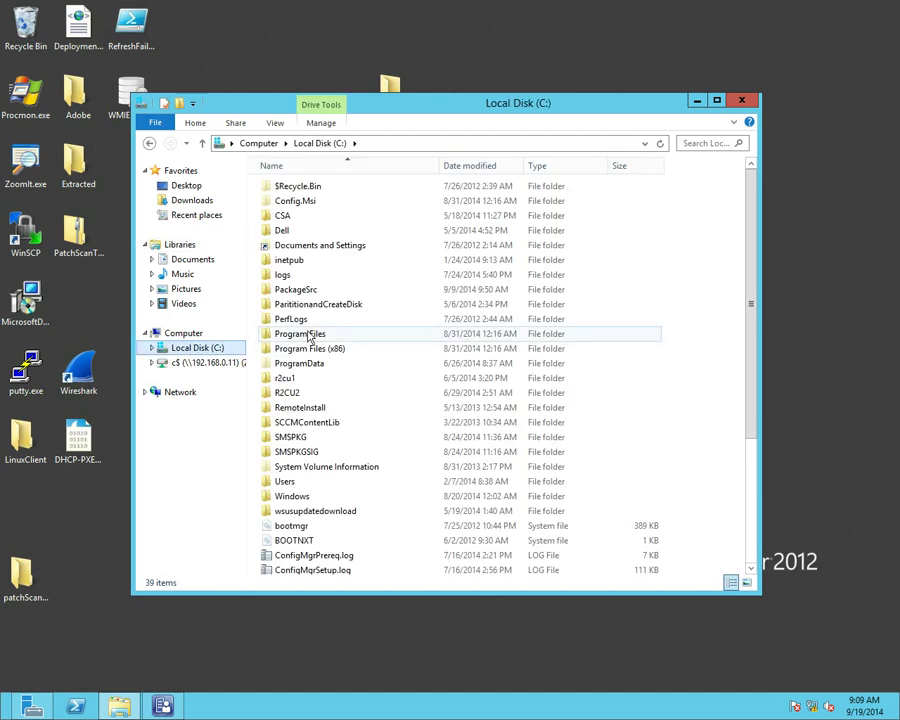
pyautogui.click(322, 407)
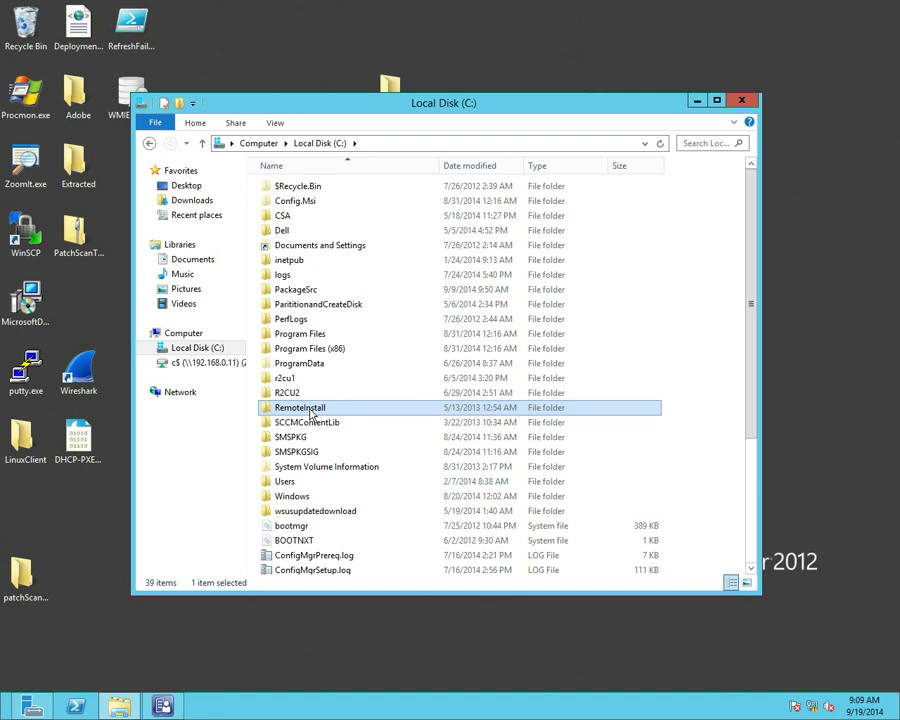
pyautogui.doubleClick(311, 409)
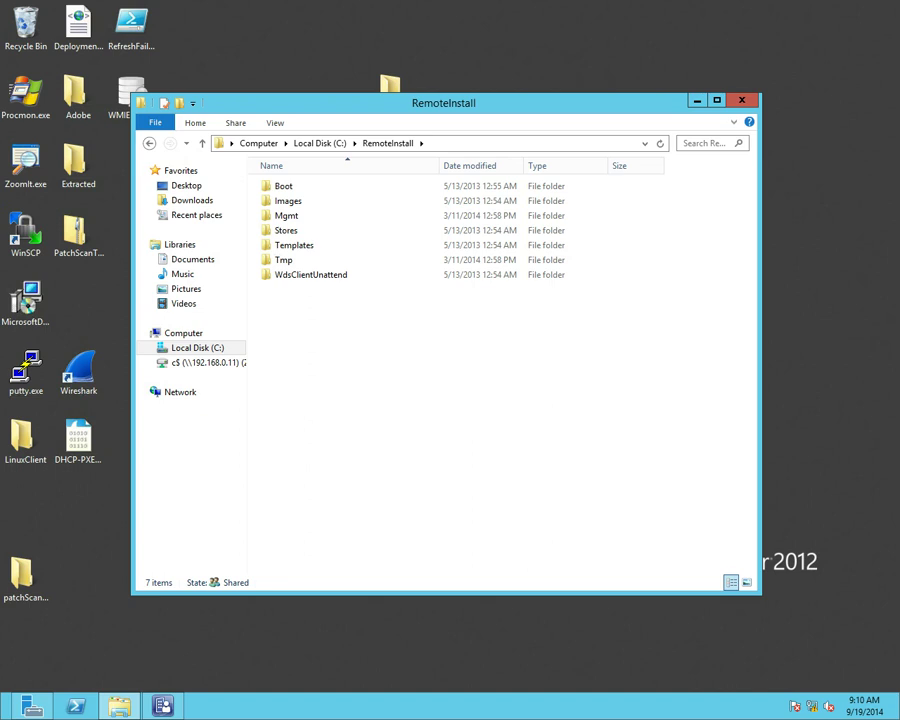
pyautogui.moveTo(572, 8)
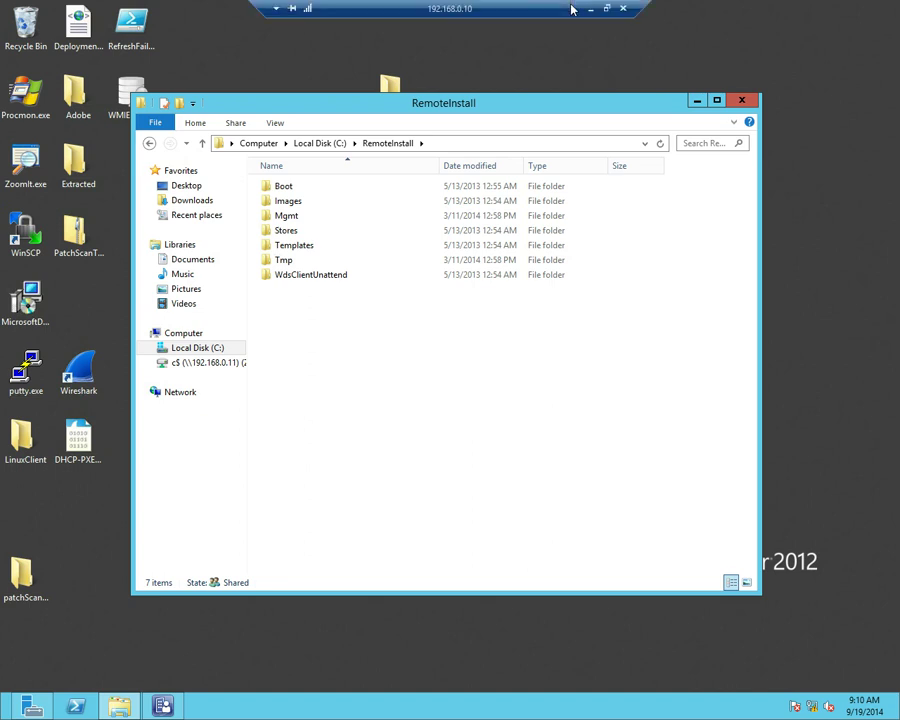
pyautogui.click(606, 8)
pyautogui.moveTo(560, 148); pyautogui.dragTo(899, 208)
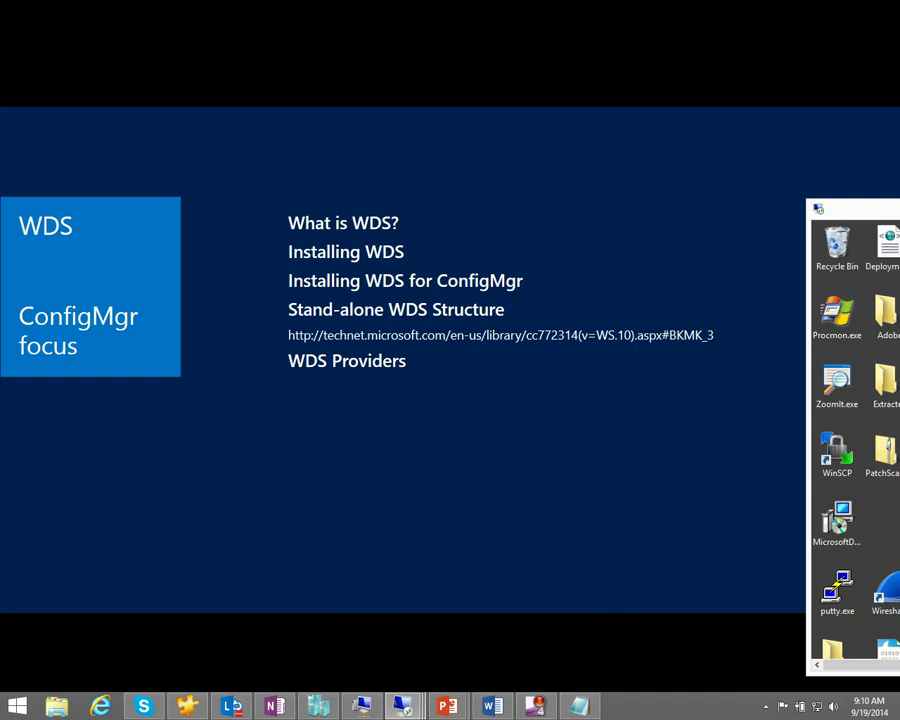
pyautogui.moveTo(850, 208); pyautogui.dragTo(456, 74)
pyautogui.doubleClick(456, 74)
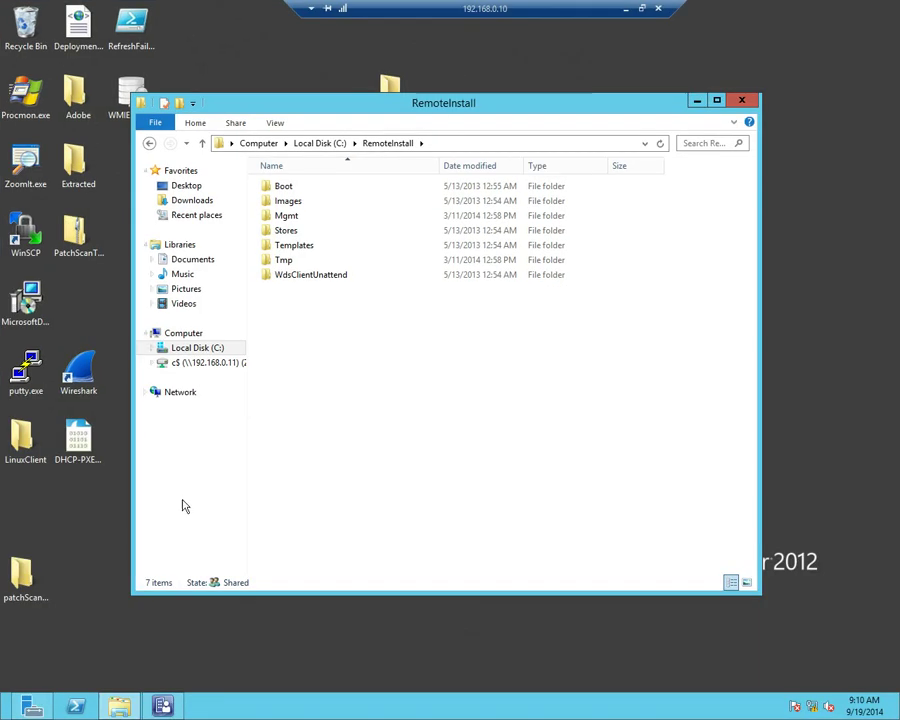
pyautogui.click(12, 711)
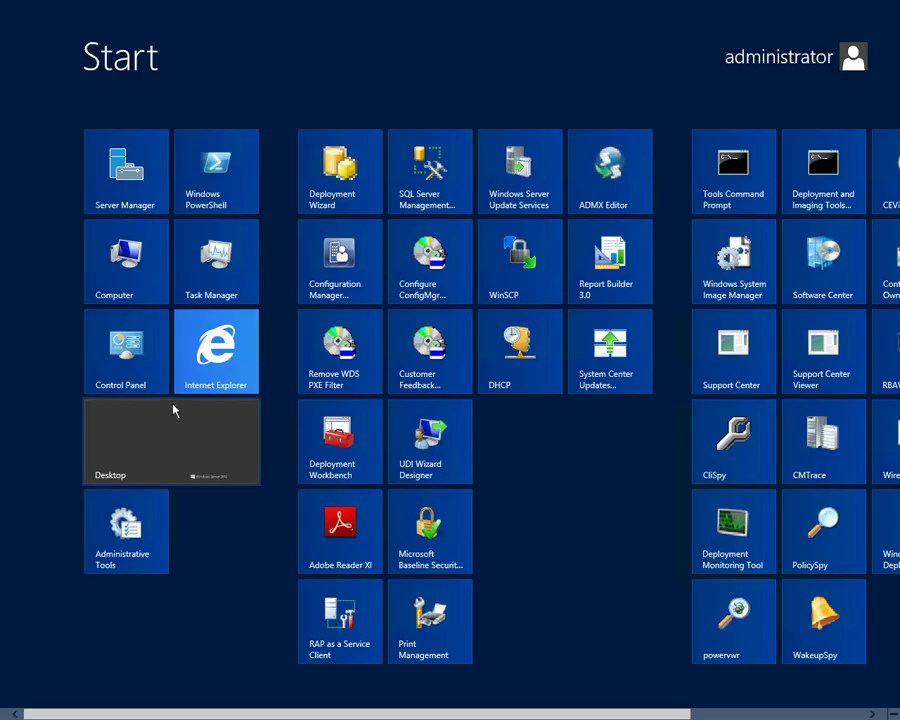
# Launch Internet Explorer and paste the TechNet link, dismissing the app-opening prompt
pyautogui.click(237, 370)
pyautogui.click(261, 30)
pyautogui.write('http://technet.microsoft.com/en-us/library/cc772314(v=WS.10).aspx#BKMK_3')
pyautogui.press('Return')
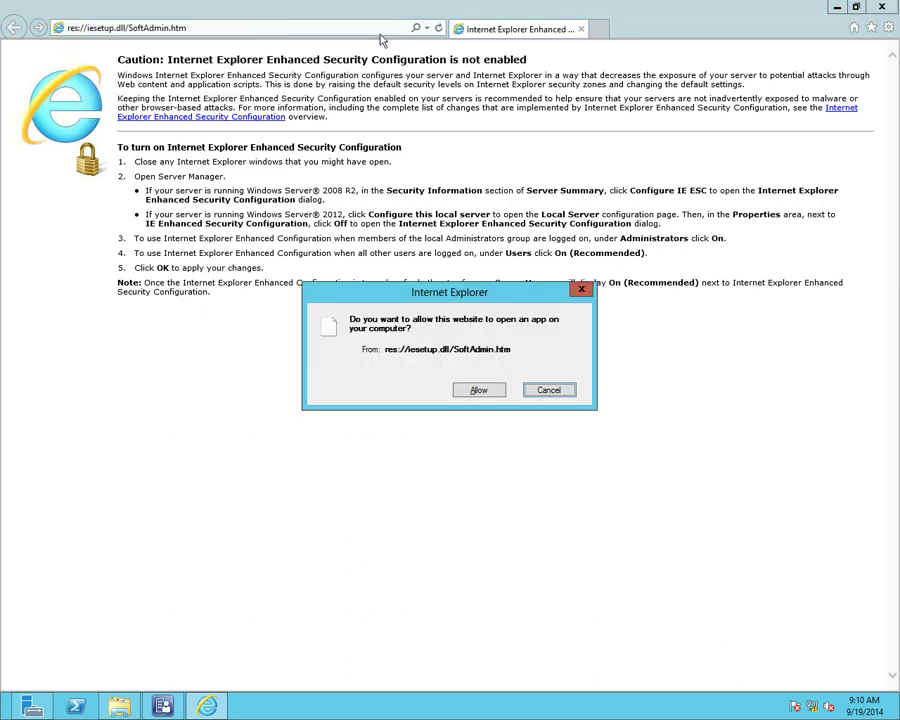
pyautogui.click(546, 391)
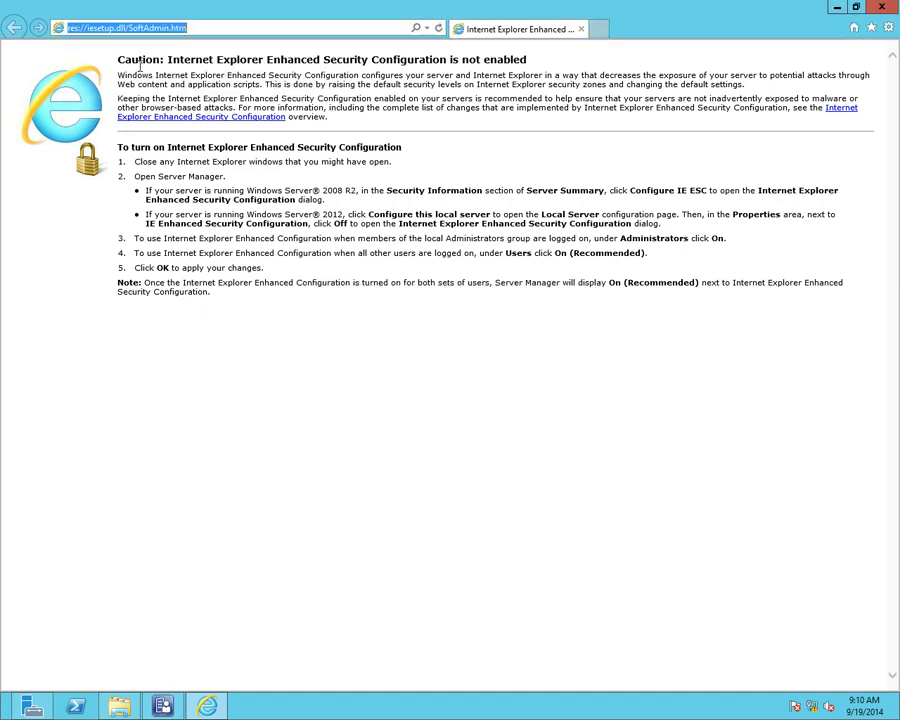
# Replace the address with the TechNet link and load the Windows Deployment Services Server Components article
pyautogui.click(219, 27)
pyautogui.press('Home')
pyautogui.hotkey('shift', 'End')
pyautogui.press('Delete')
pyautogui.write('http://technet.microsoft.com/en-us/library/cc772314(v=WS.10).aspx#BKMK_3')
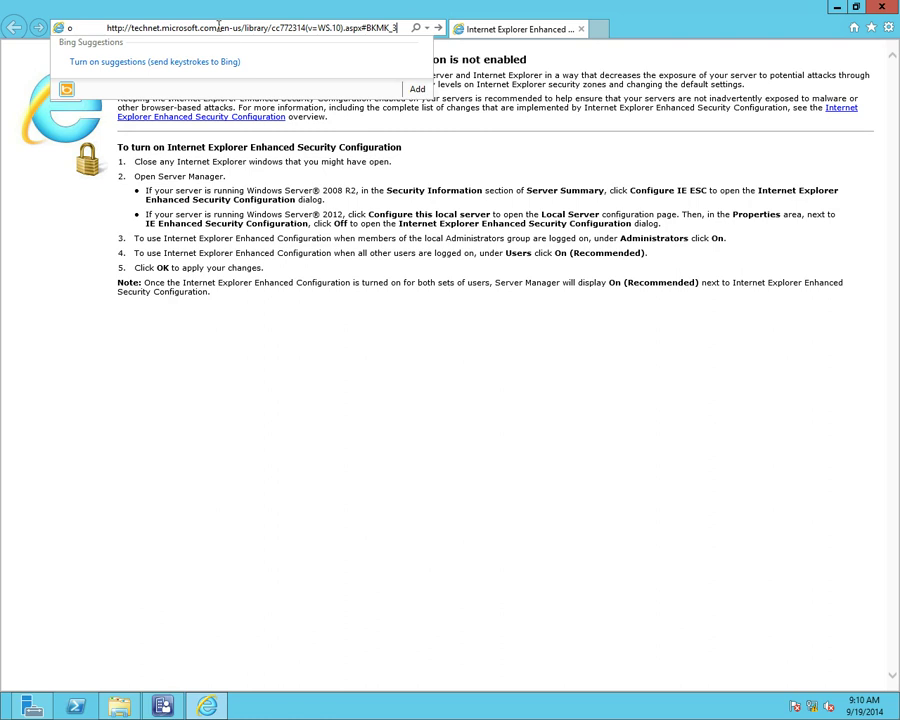
pyautogui.press('Home')
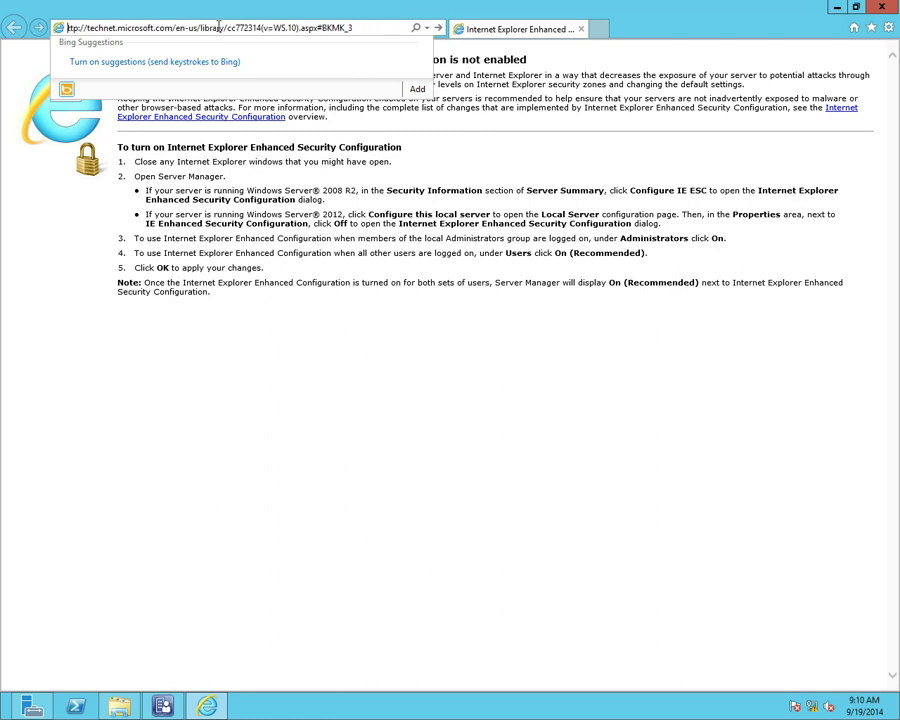
pyautogui.press('Return')
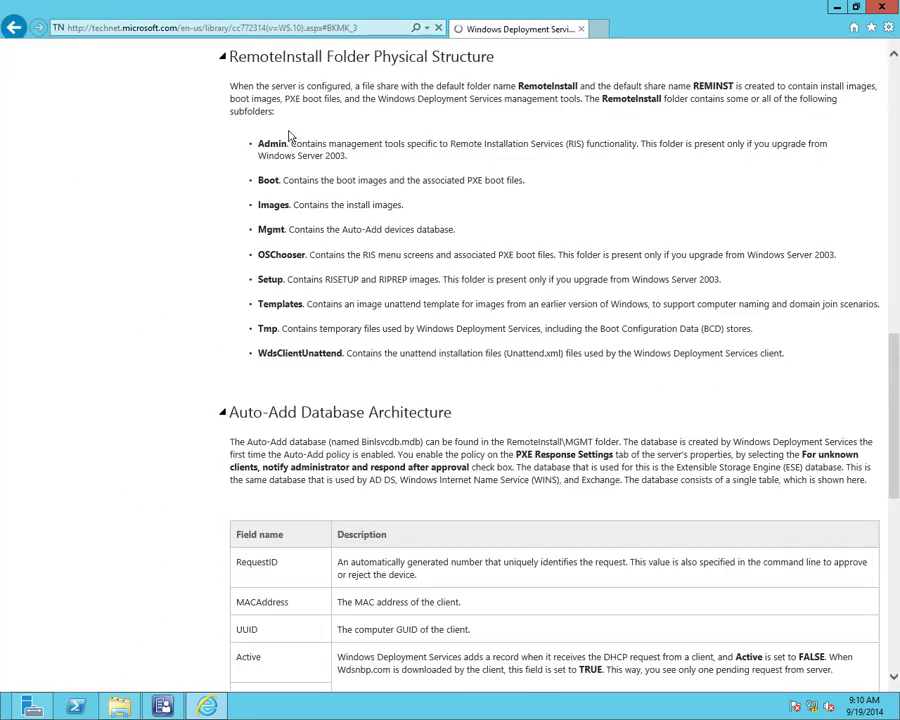
pyautogui.scroll(-3, 175, 212)
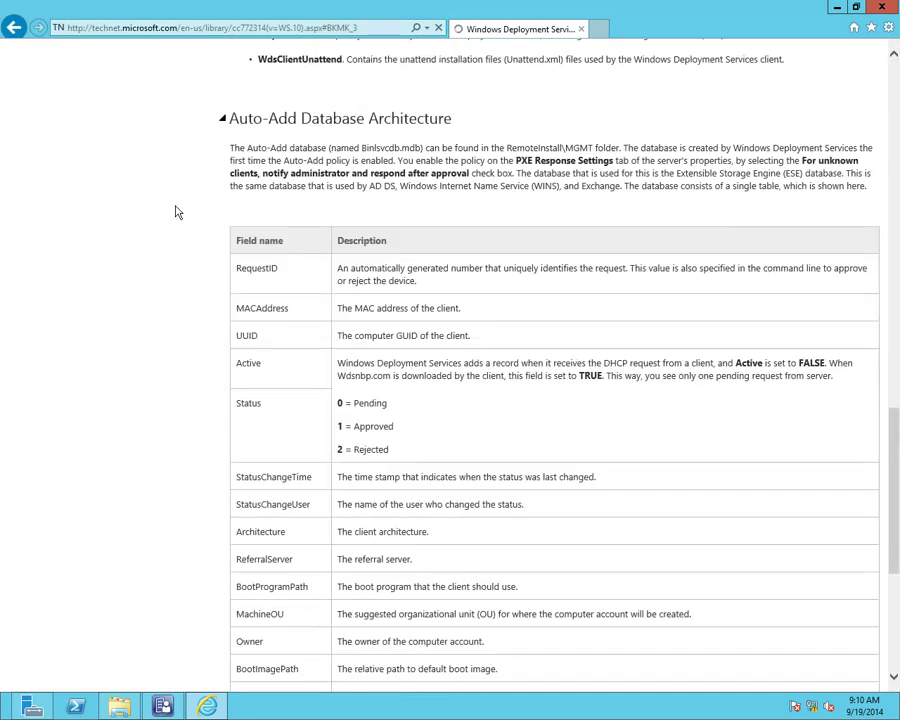
pyautogui.scroll(-2, 175, 210)
pyautogui.scroll(10, 175, 207)
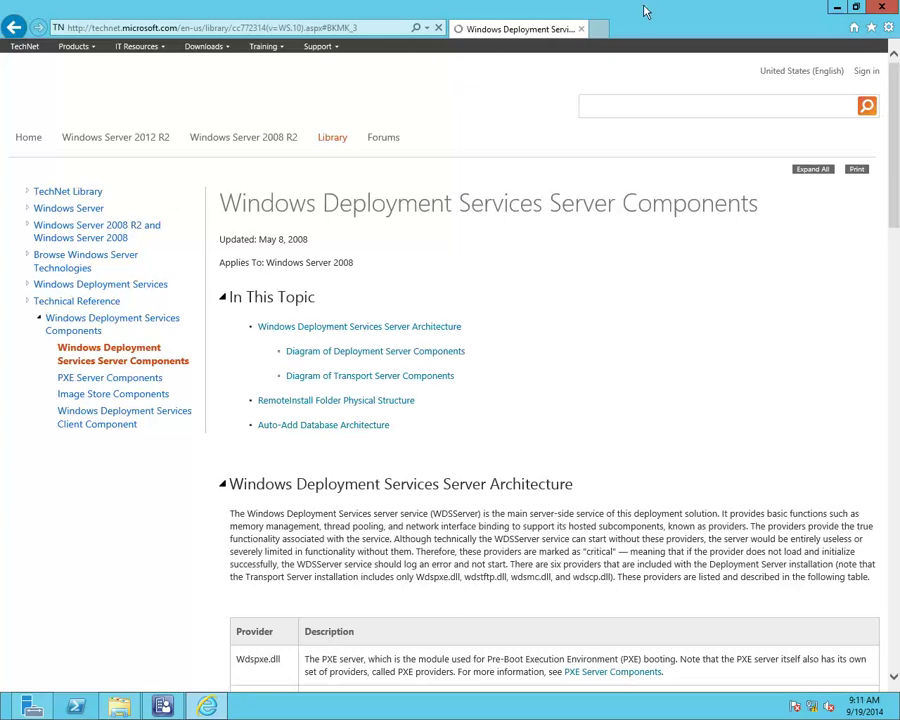
# Bring the RemoteInstall folder forward and look through its Boot subfolder
pyautogui.click(837, 7)
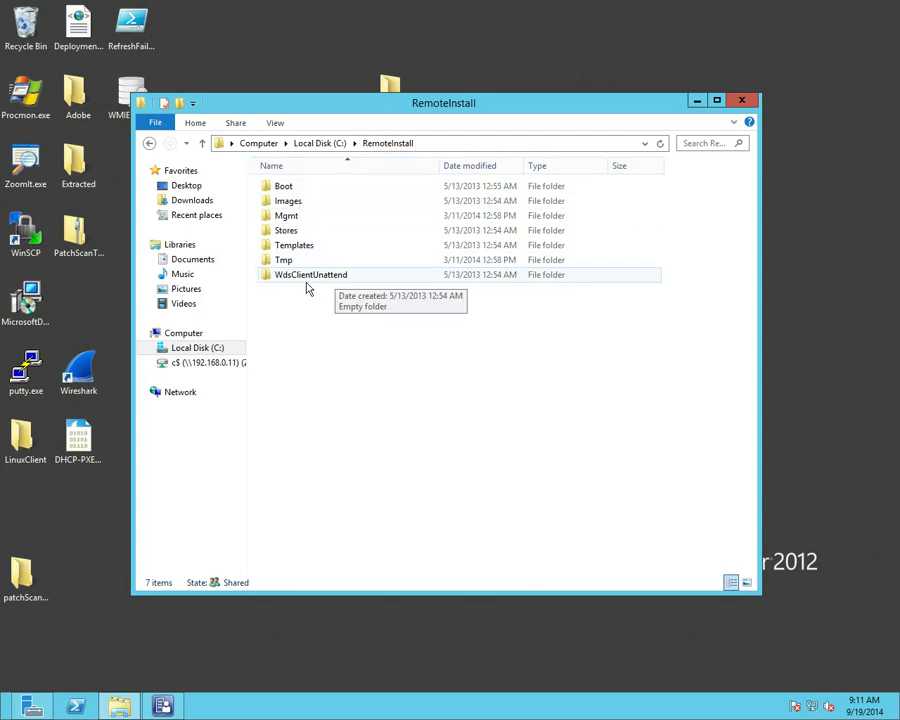
pyautogui.click(282, 190)
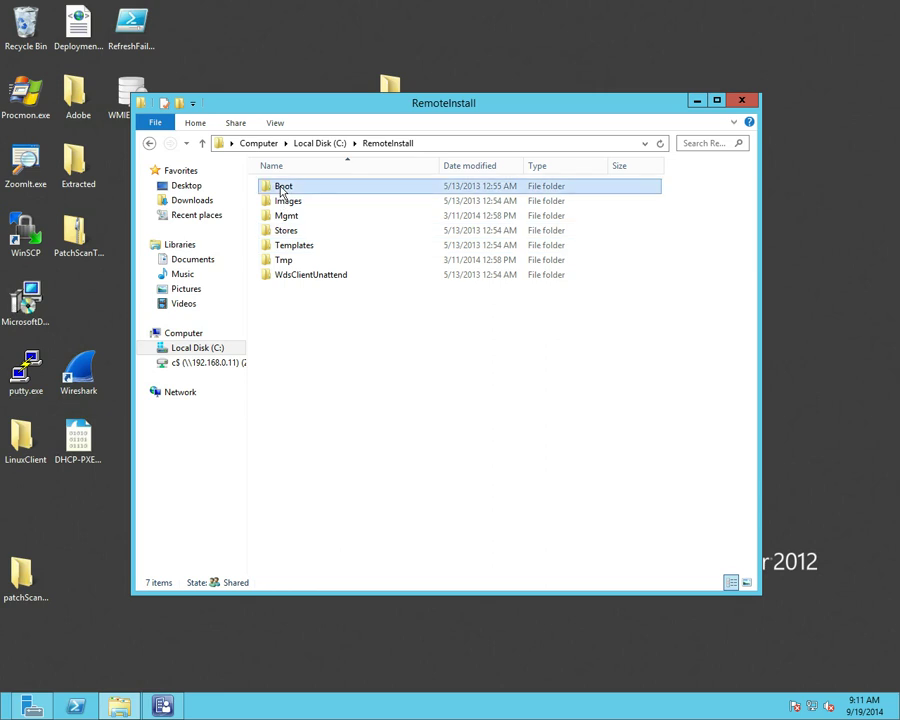
pyautogui.doubleClick(282, 190)
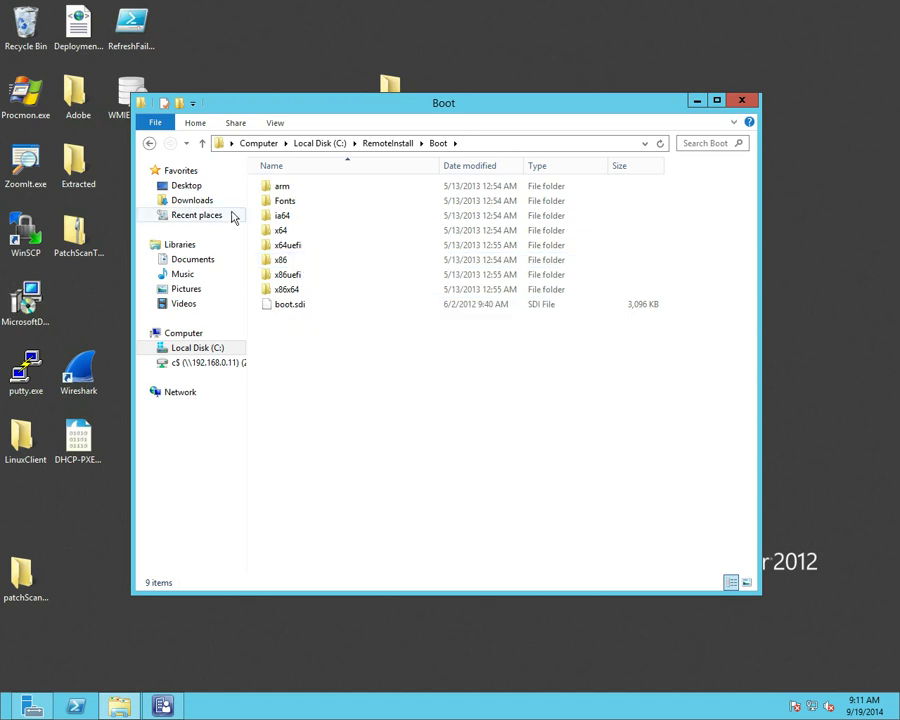
pyautogui.click(149, 144)
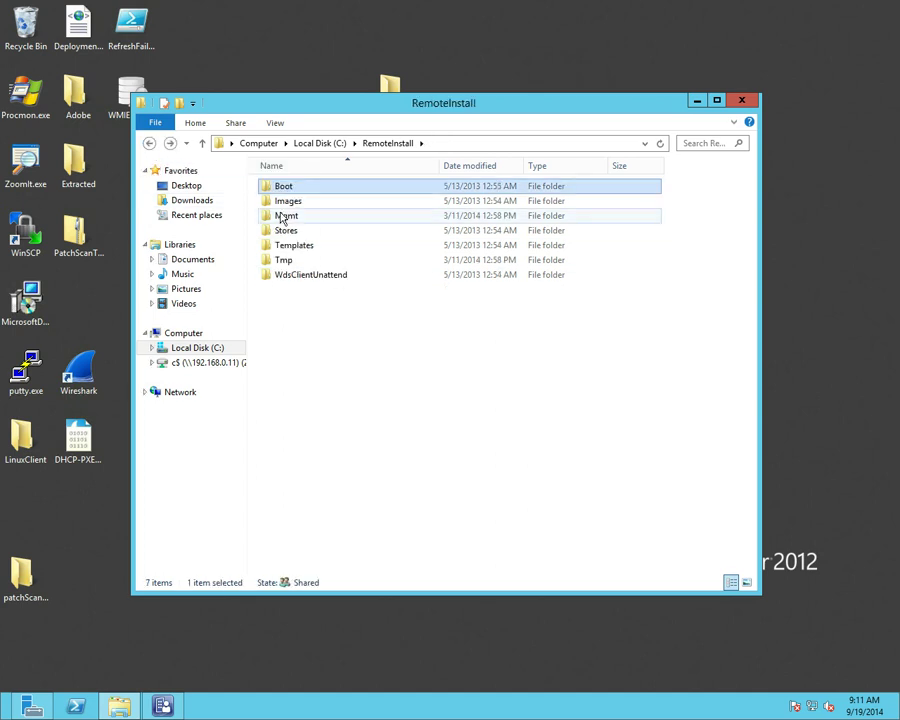
# Check that the Images subfolder is empty, then go back to RemoteInstall
pyautogui.moveTo(287, 218)
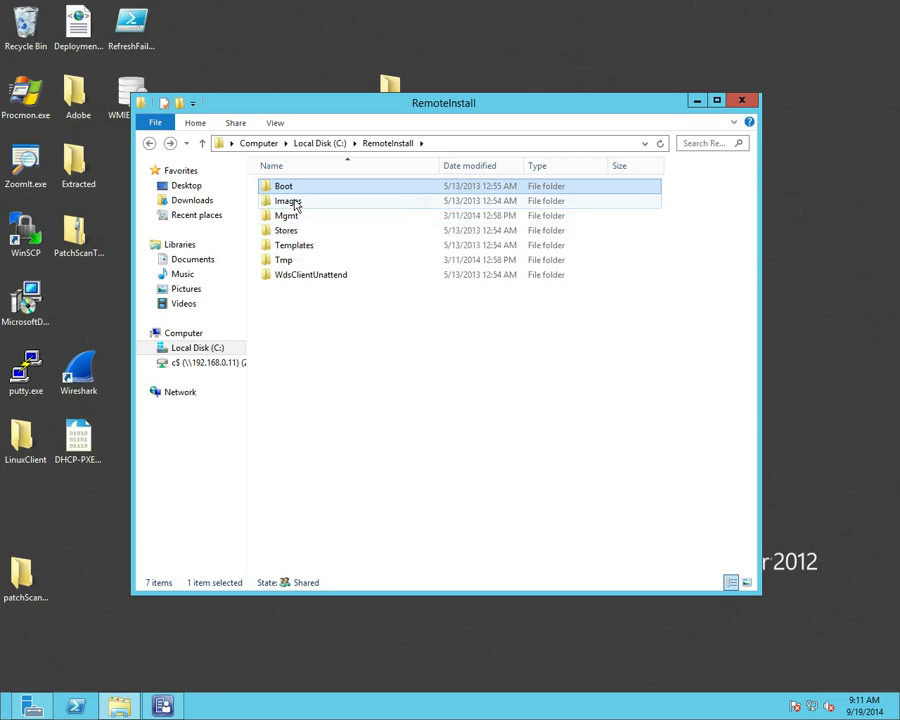
pyautogui.doubleClick(292, 203)
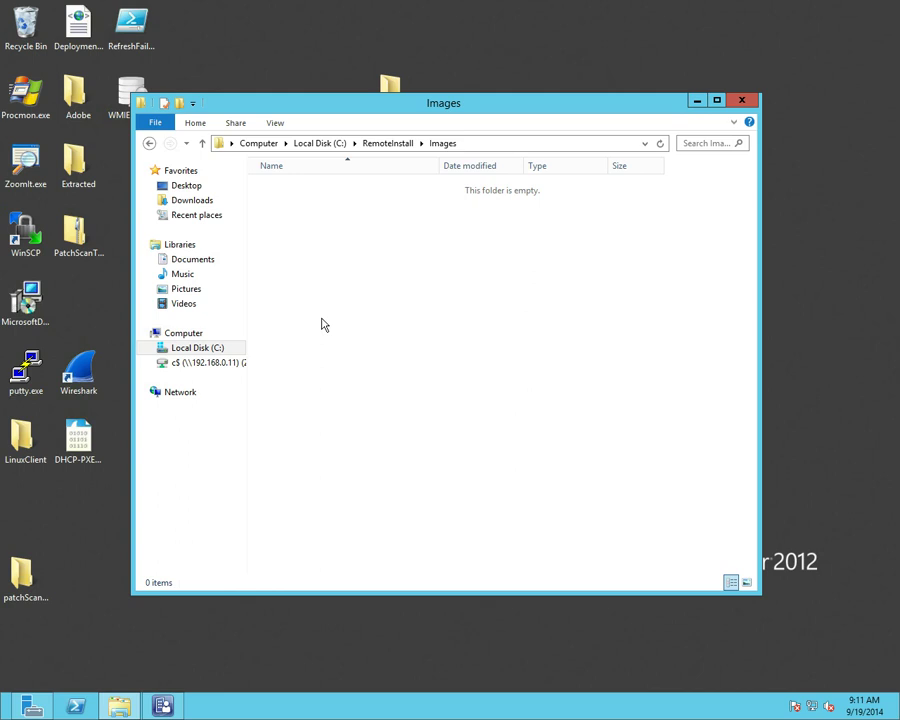
pyautogui.click(150, 144)
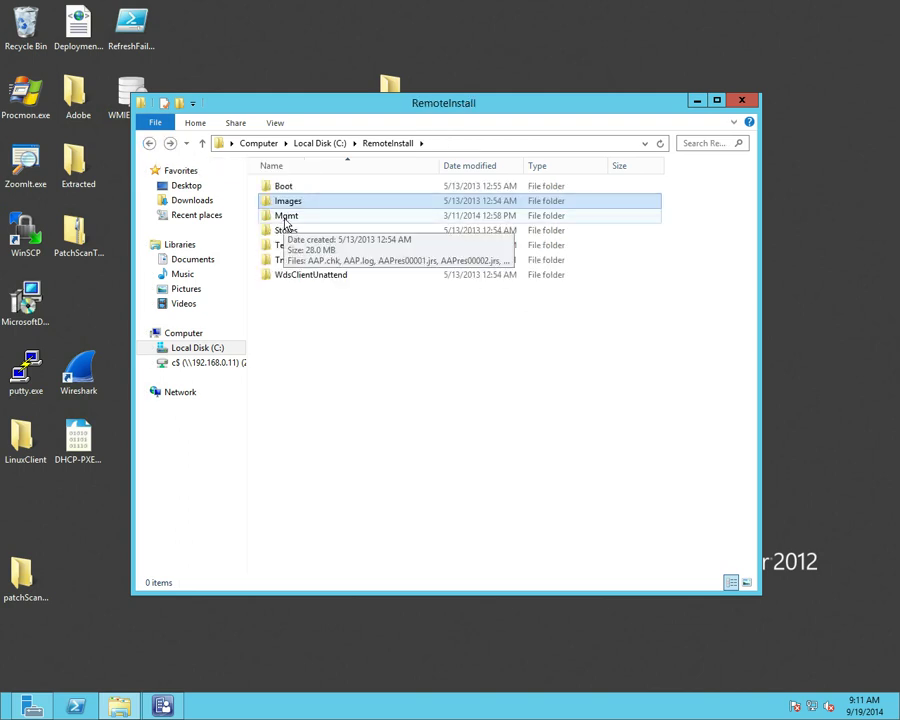
pyautogui.click(286, 218)
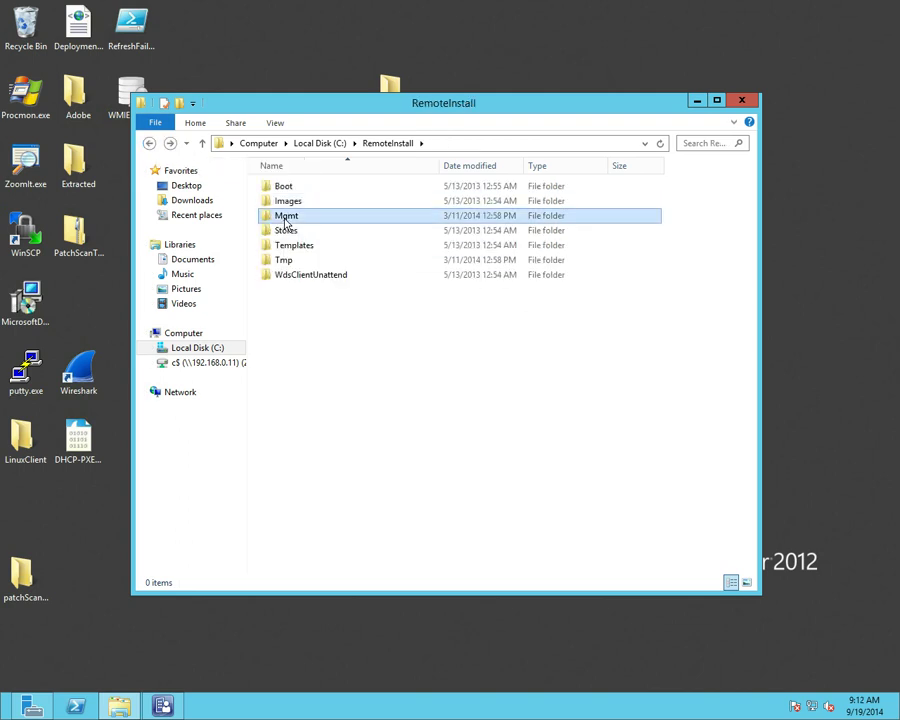
pyautogui.doubleClick(286, 218)
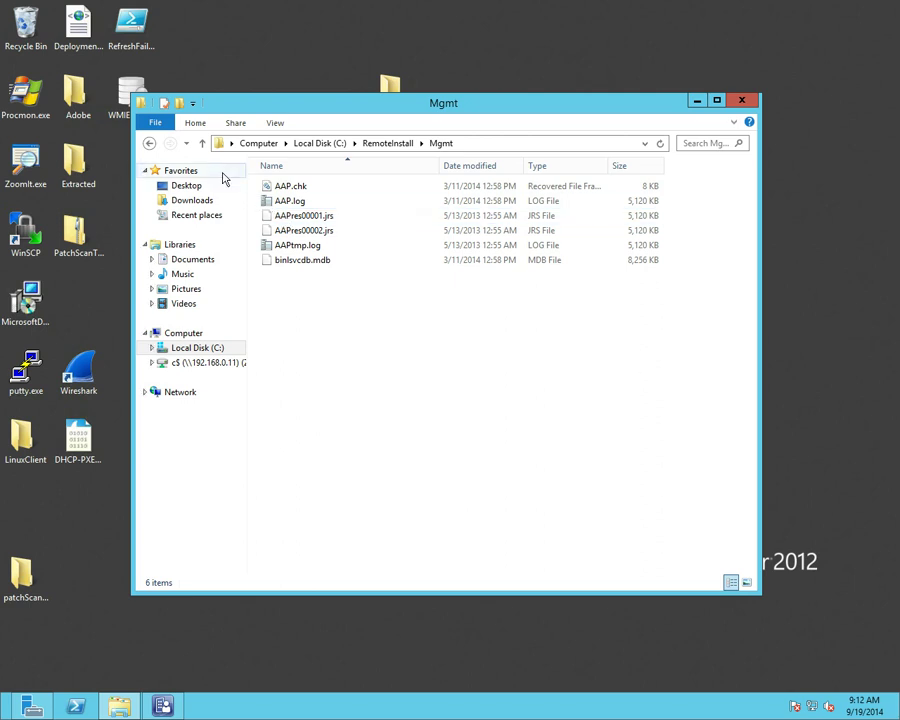
pyautogui.click(150, 144)
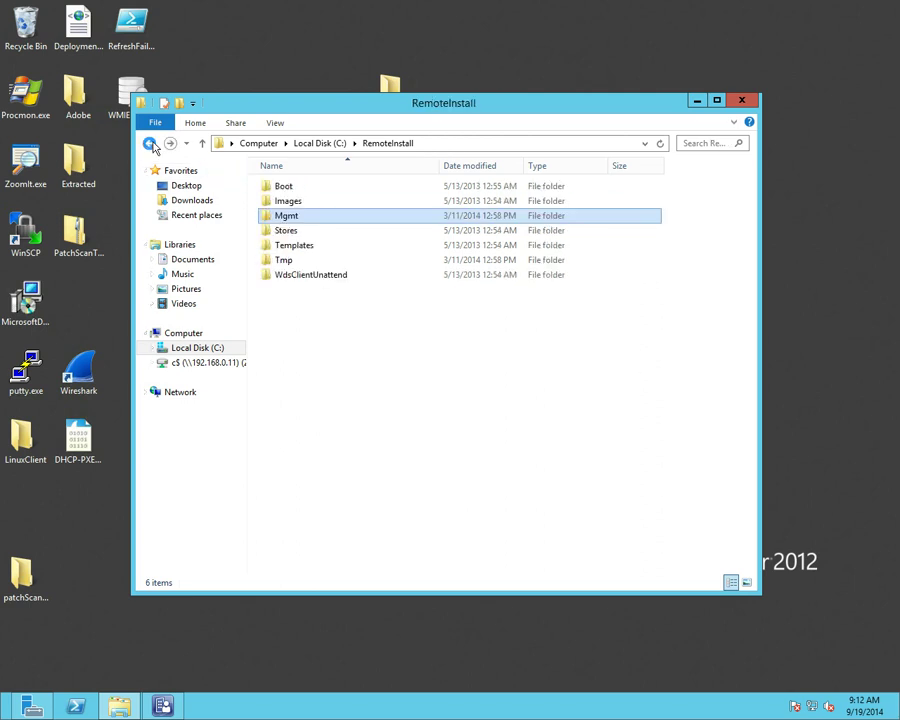
pyautogui.doubleClick(296, 254)
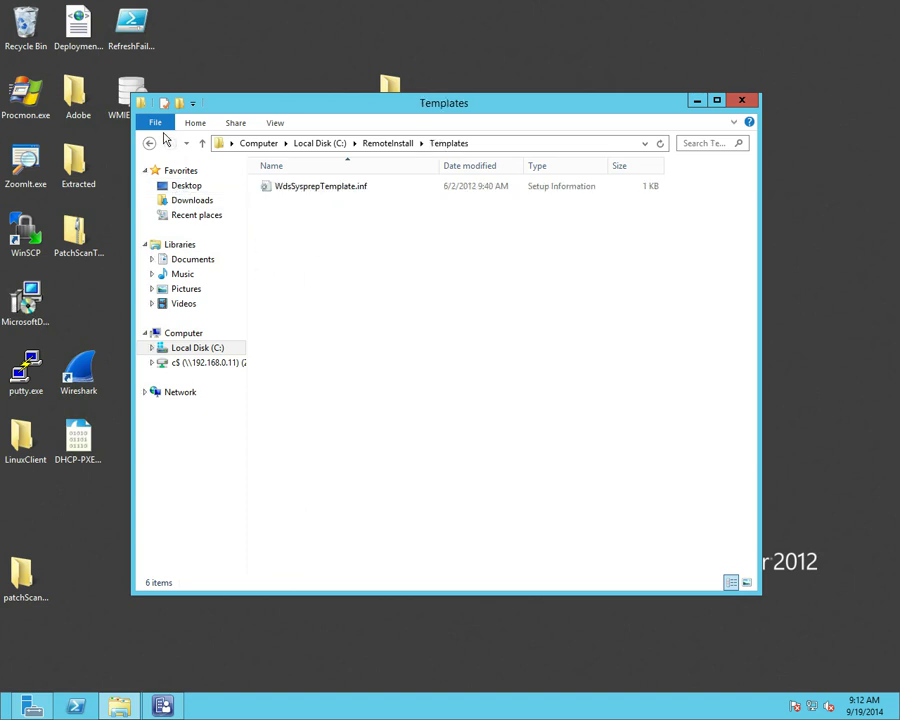
pyautogui.click(150, 144)
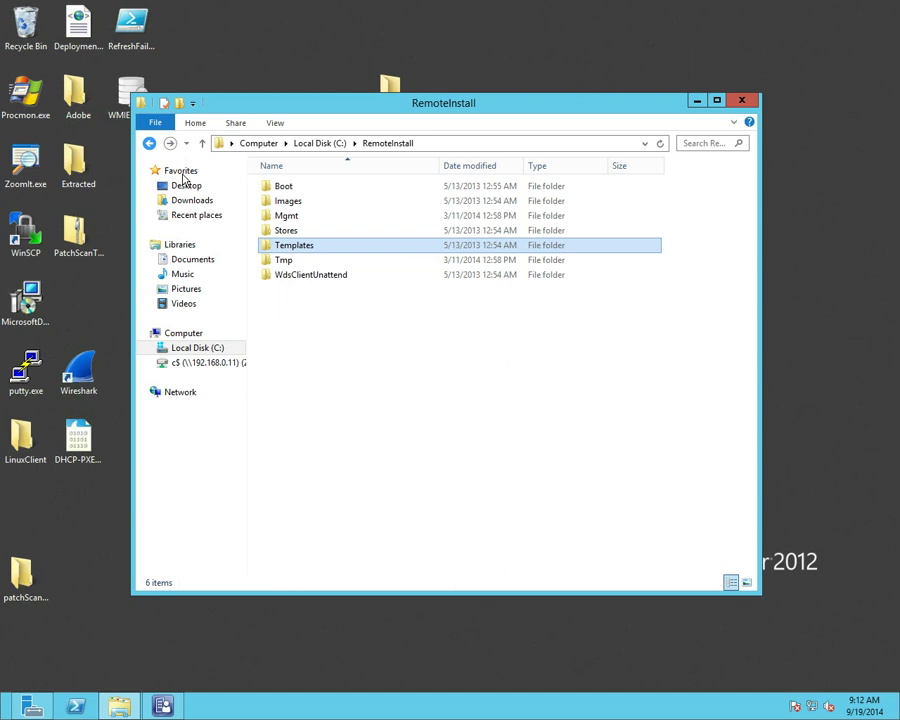
pyautogui.click(288, 262)
pyautogui.doubleClick(289, 262)
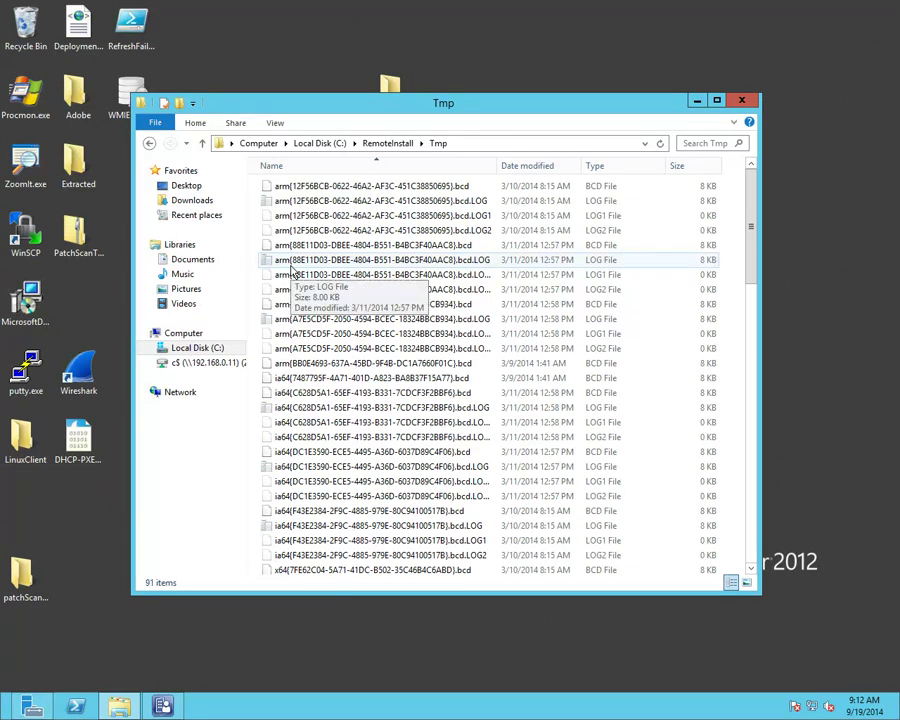
pyautogui.click(150, 143)
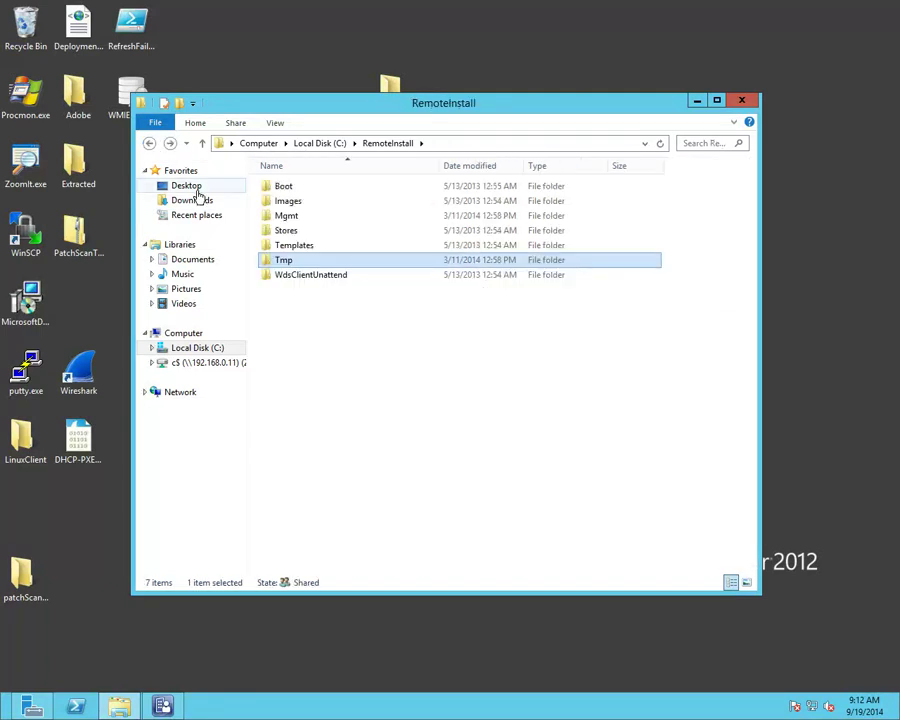
pyautogui.click(290, 275)
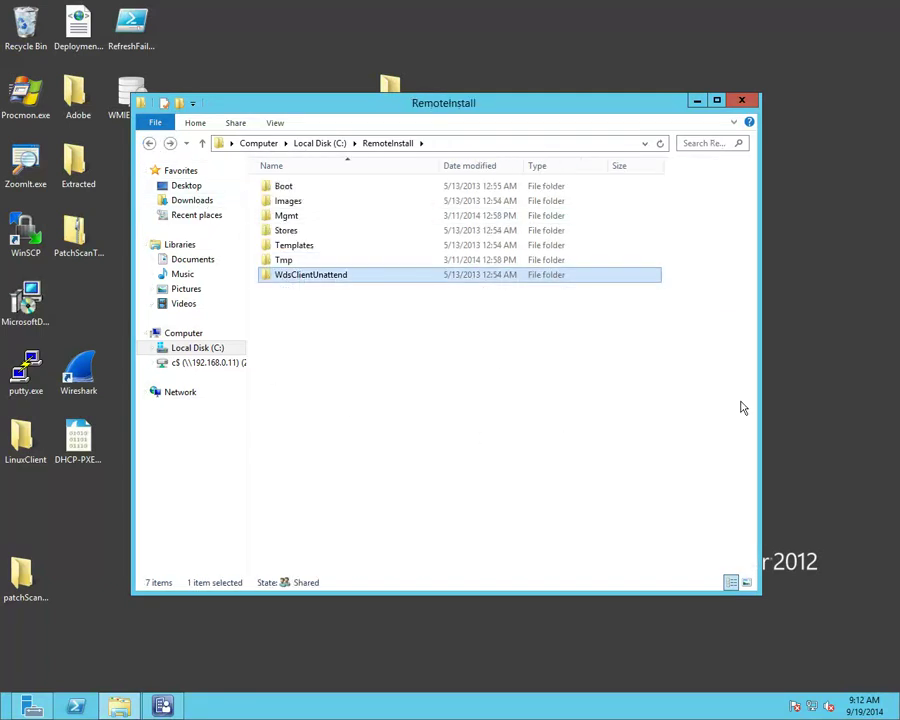
# Close the RemoteInstall window and launch Registry Editor with regedt32
pyautogui.click(742, 101)
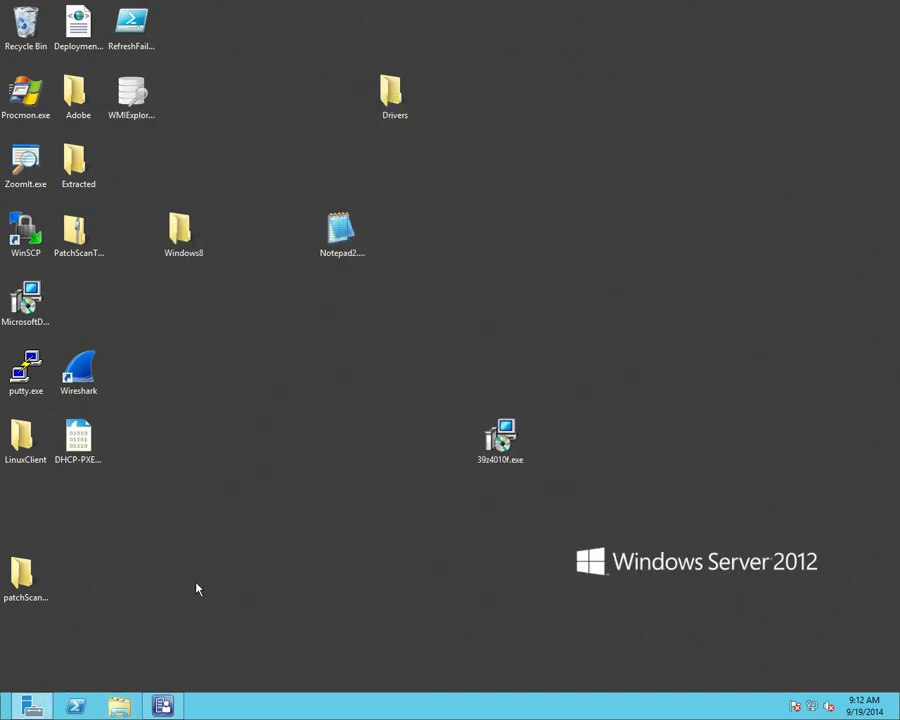
pyautogui.moveTo(2, 717)
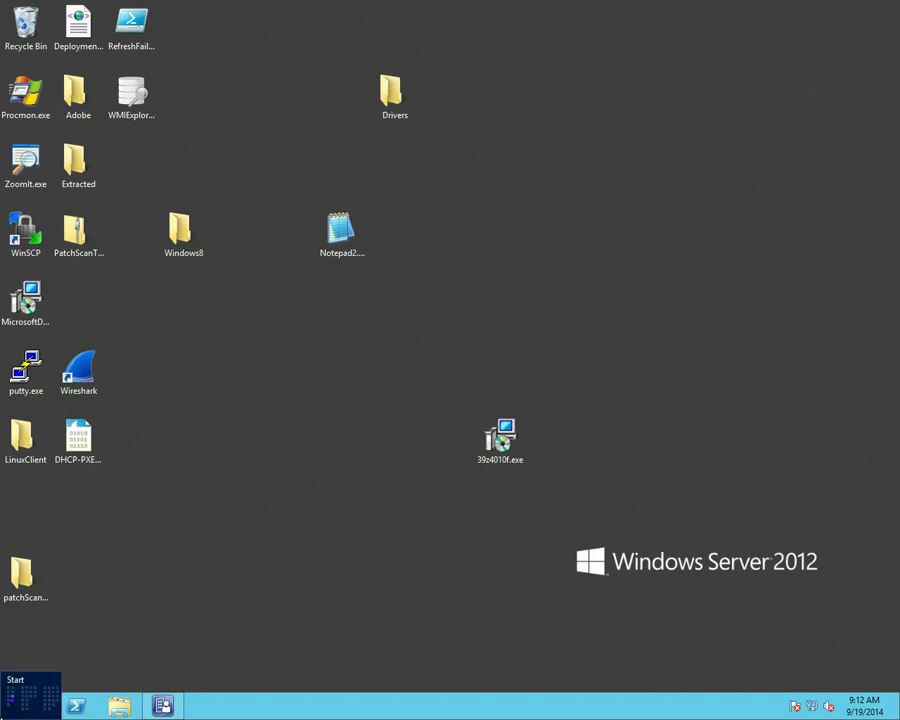
pyautogui.click(5, 705)
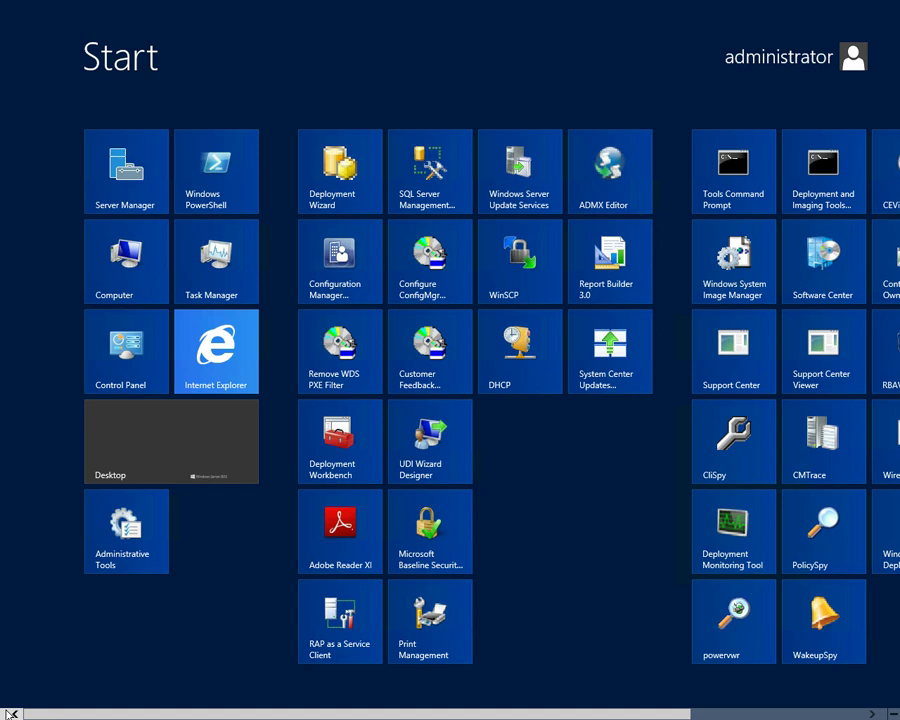
pyautogui.write('regedt32')
pyautogui.press('Return')
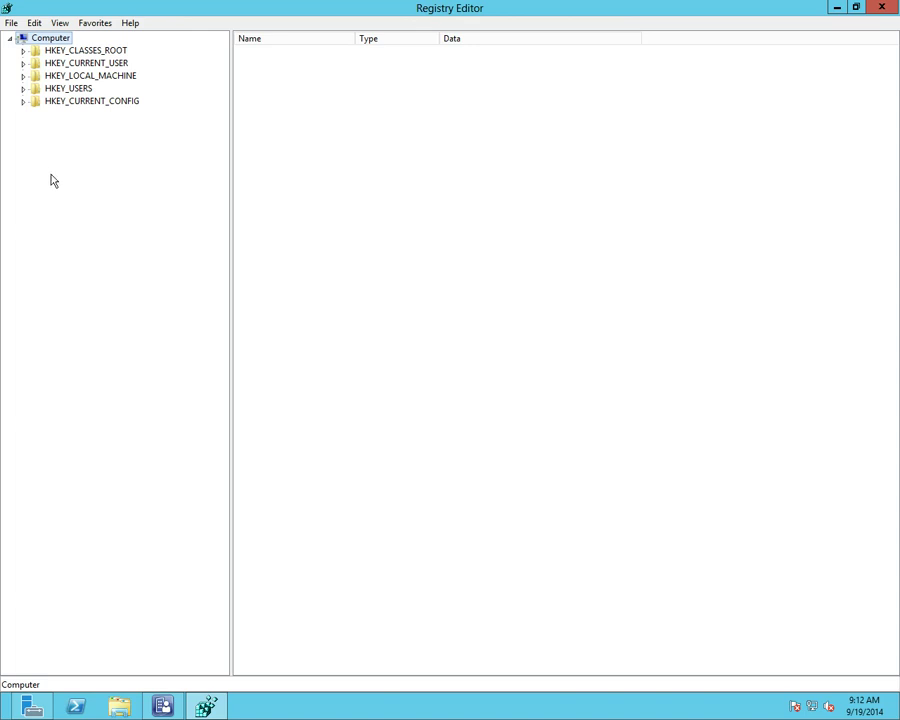
# View the HKLM\SOFTWARE\Microsoft\WDS values, including SetupComplete 0, then collapse WDS and SOFTWARE
pyautogui.click(23, 75)
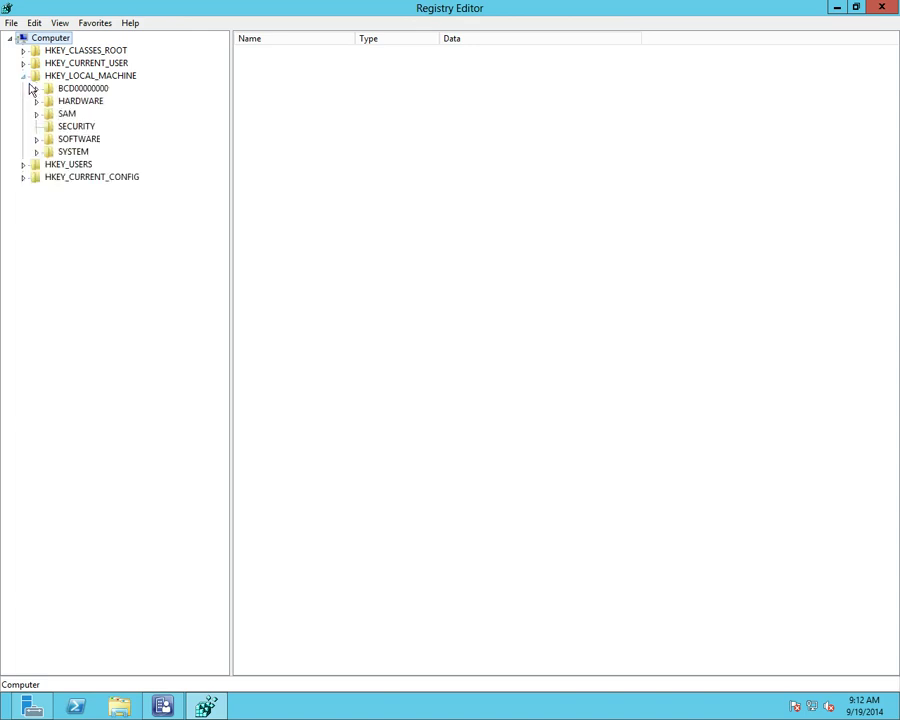
pyautogui.click(37, 139)
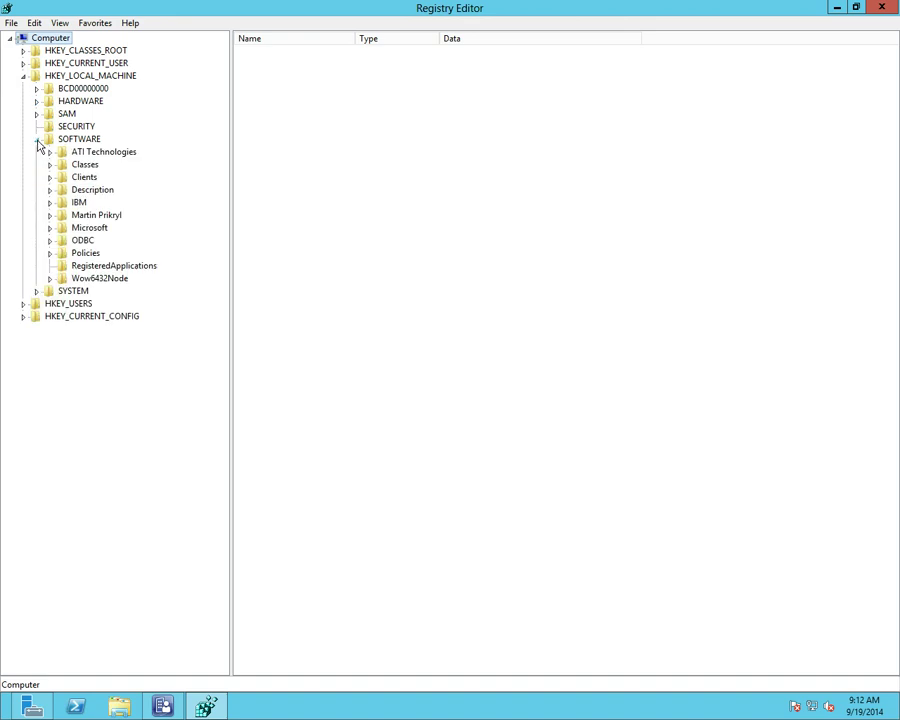
pyautogui.click(51, 229)
pyautogui.scroll(-20, 90, 275)
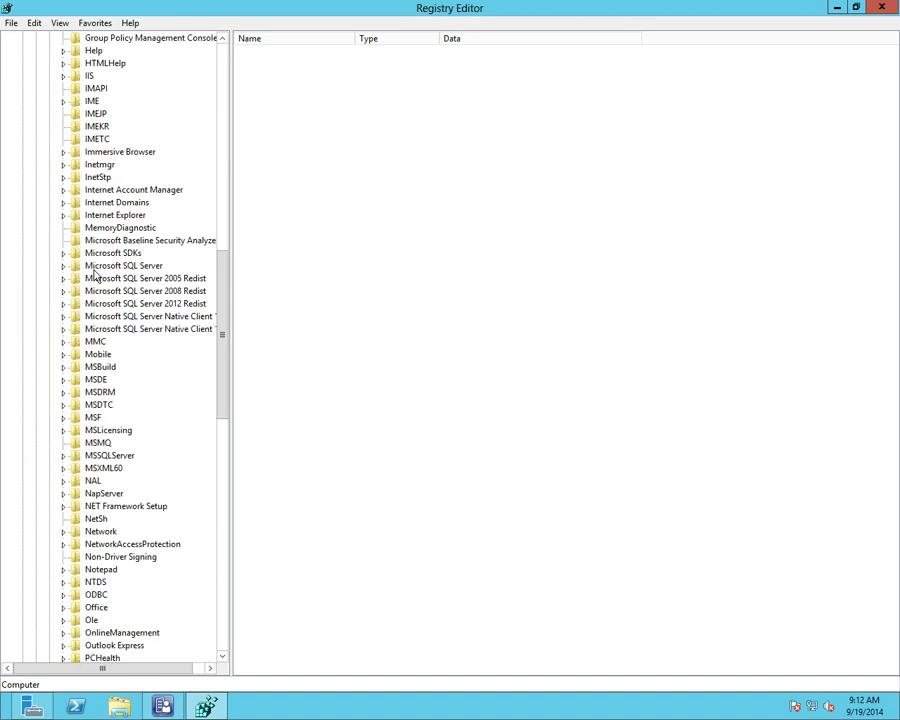
pyautogui.scroll(-14, 95, 270)
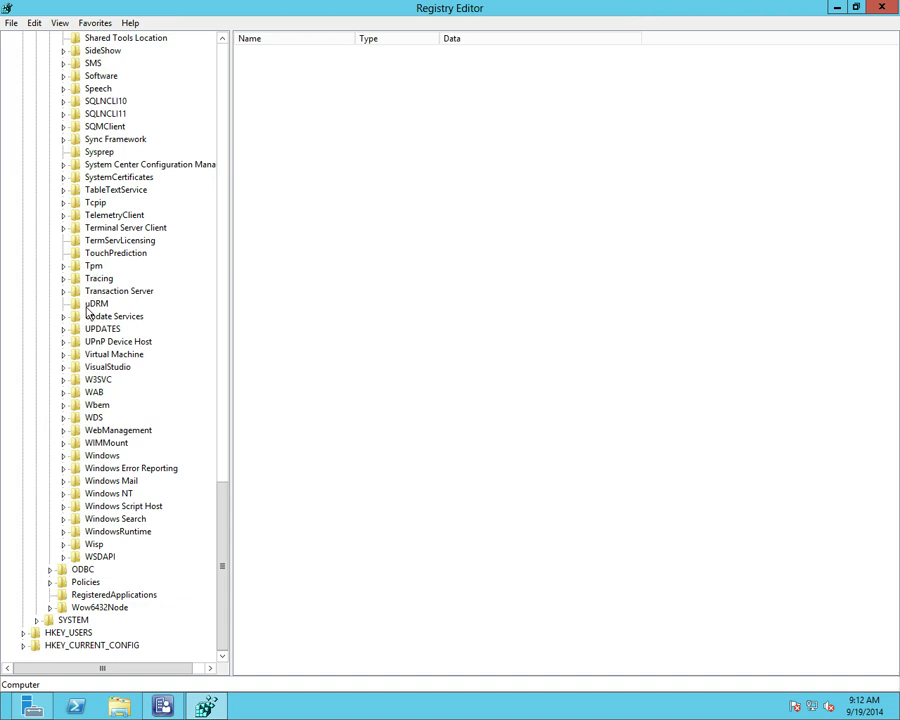
pyautogui.click(63, 417)
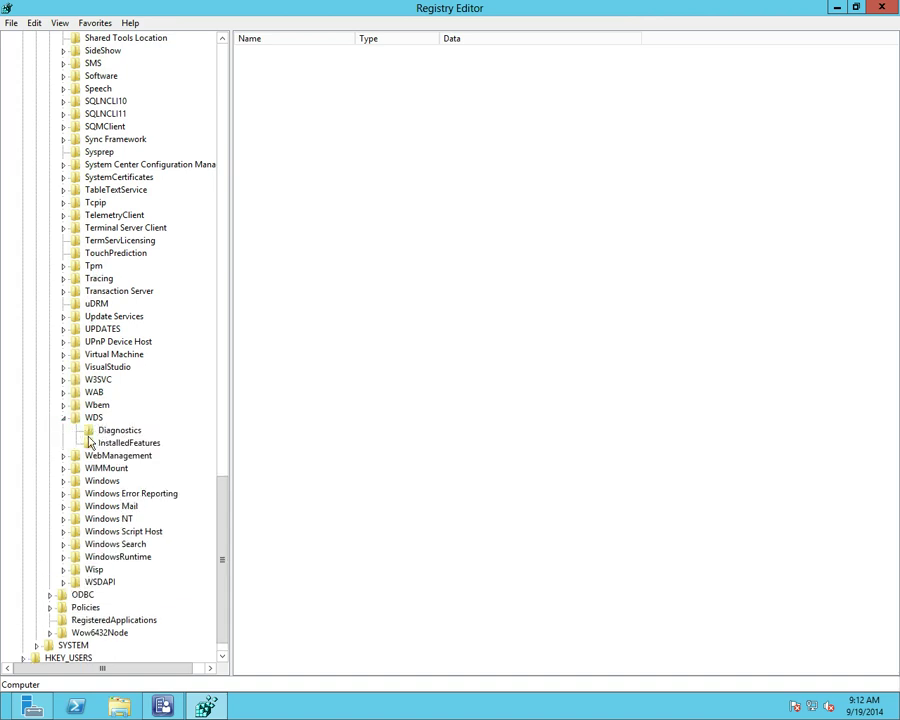
pyautogui.click(96, 418)
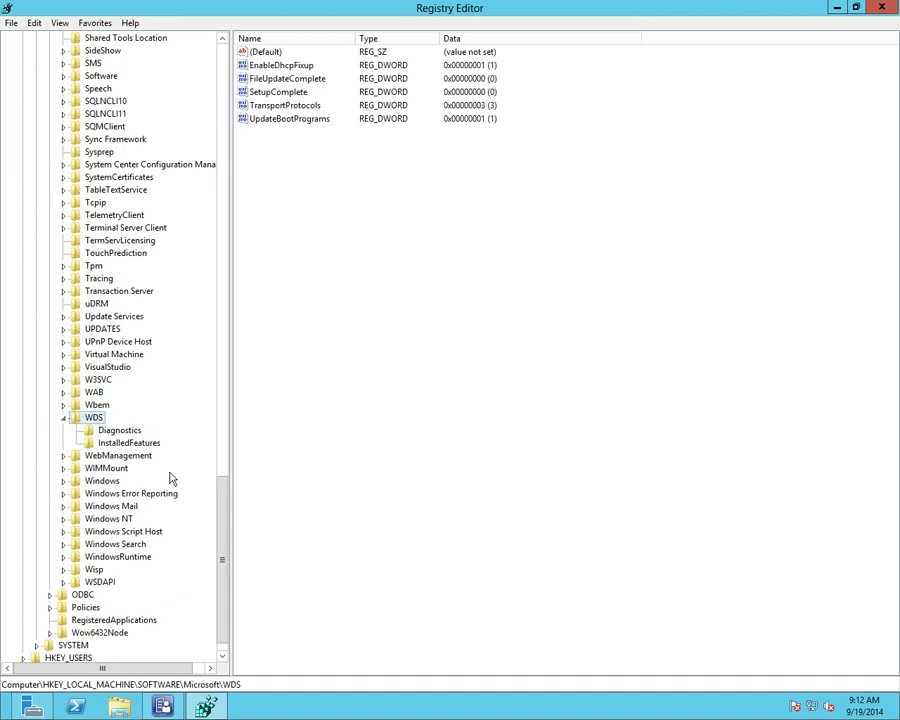
pyautogui.click(64, 419)
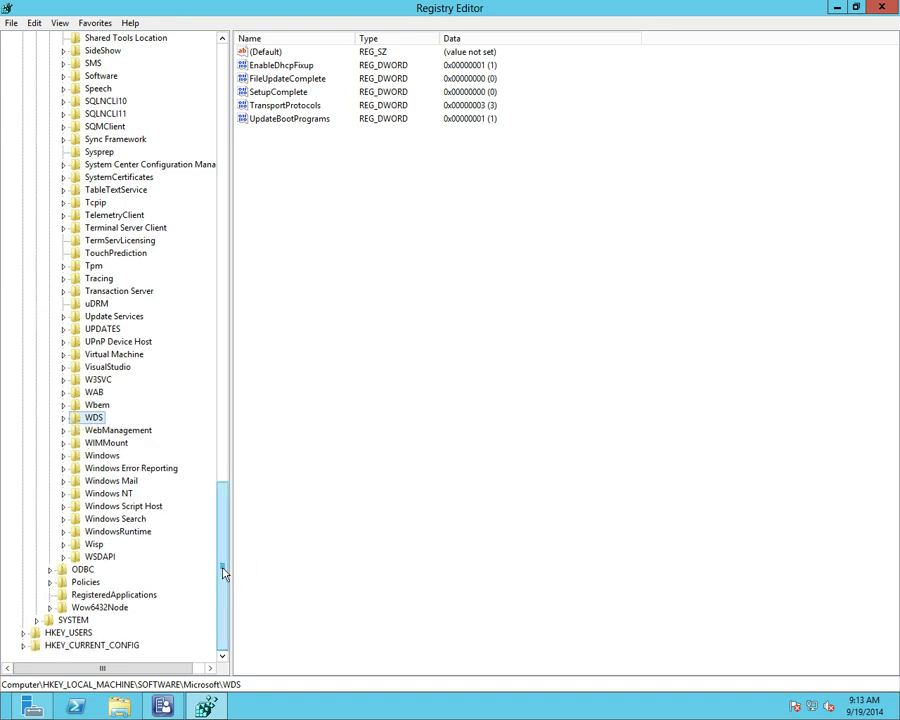
pyautogui.scroll(20, 238, 342)
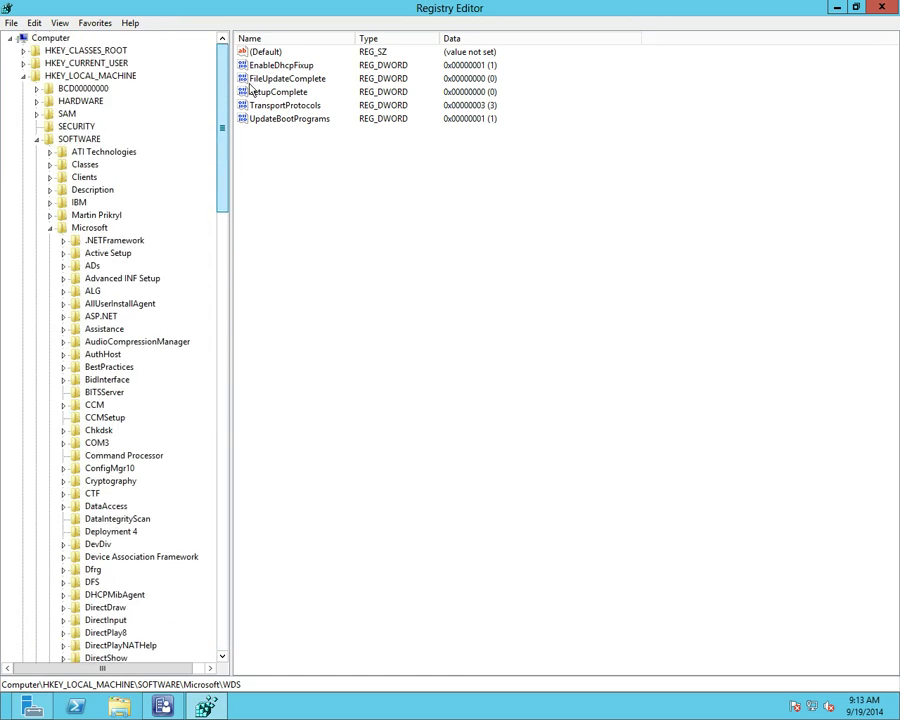
pyautogui.click(37, 141)
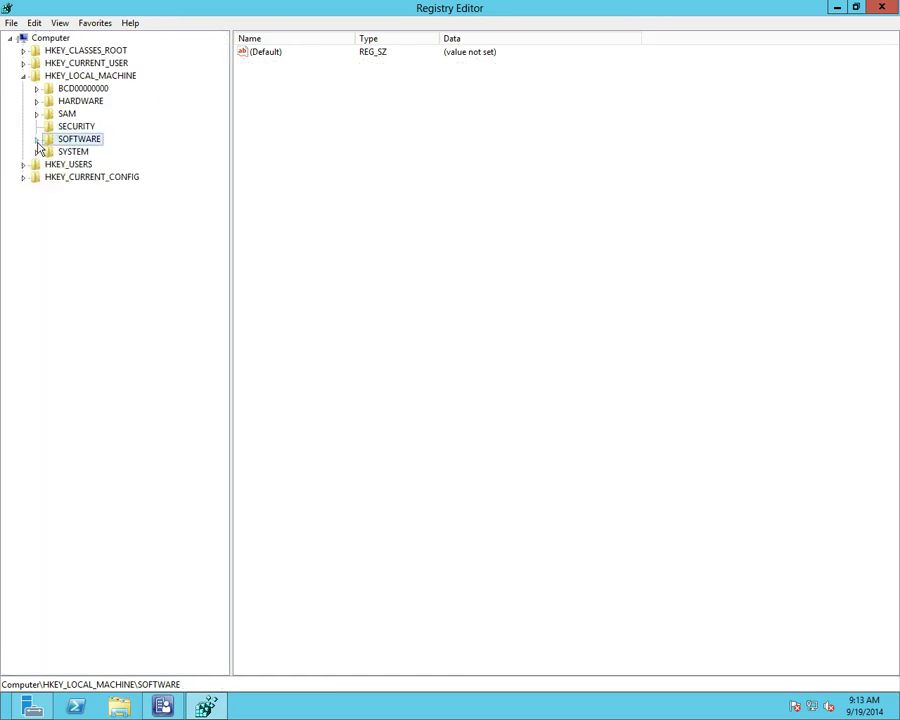
# Show the WDSServer service values (Start 3) under SYSTEM\CurrentControlSet\Services
pyautogui.click(37, 153)
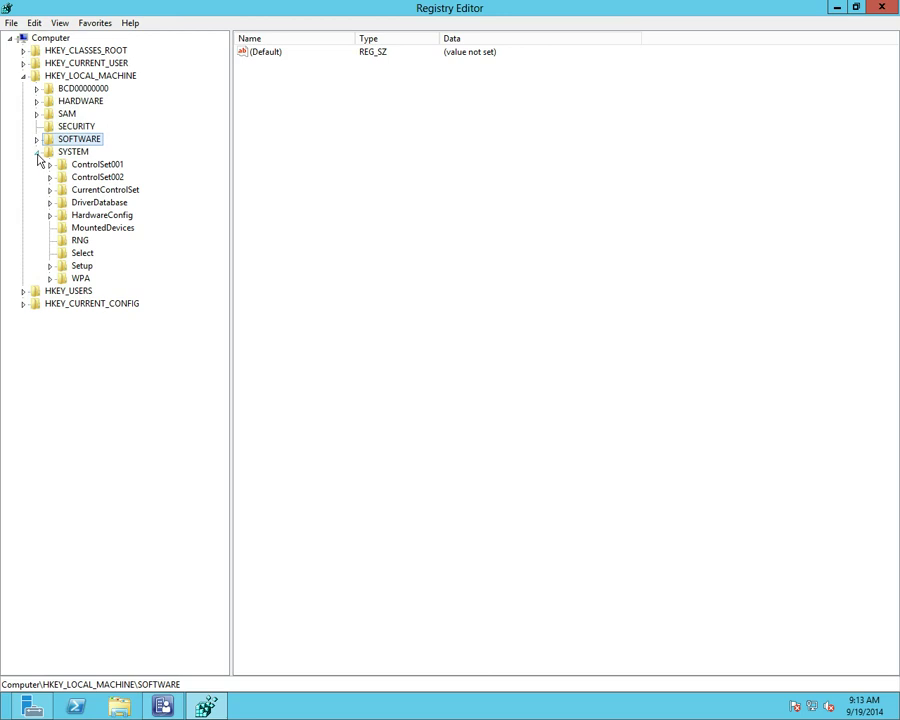
pyautogui.click(49, 190)
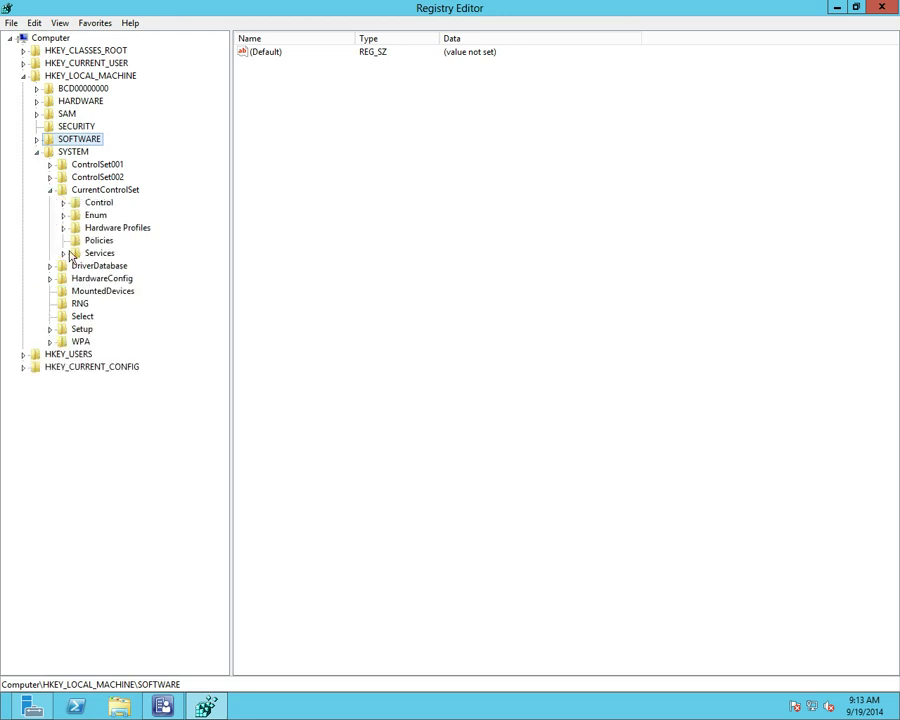
pyautogui.click(63, 252)
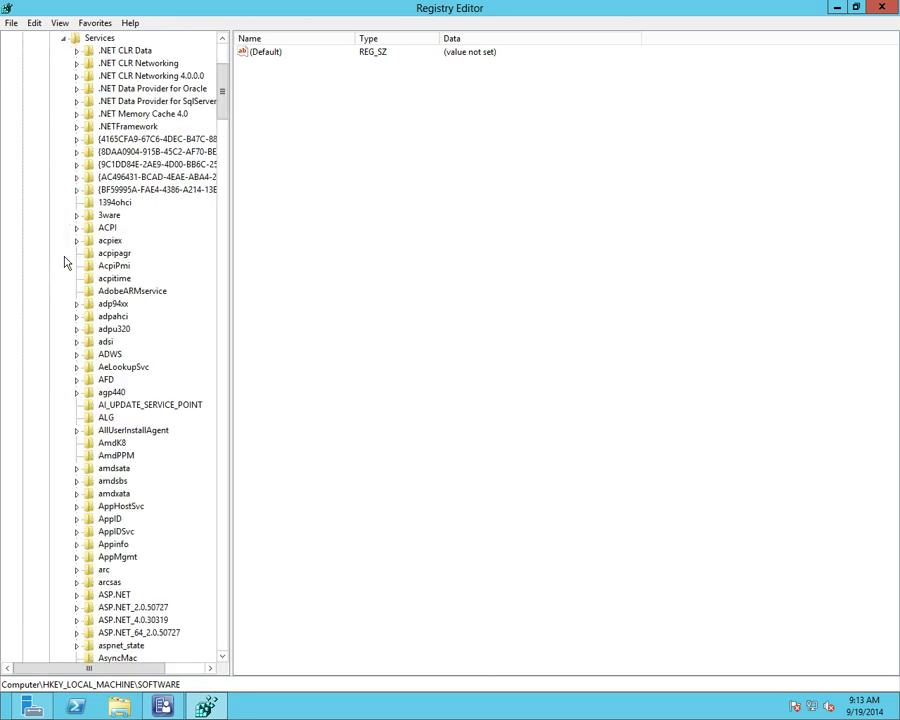
pyautogui.click(100, 304)
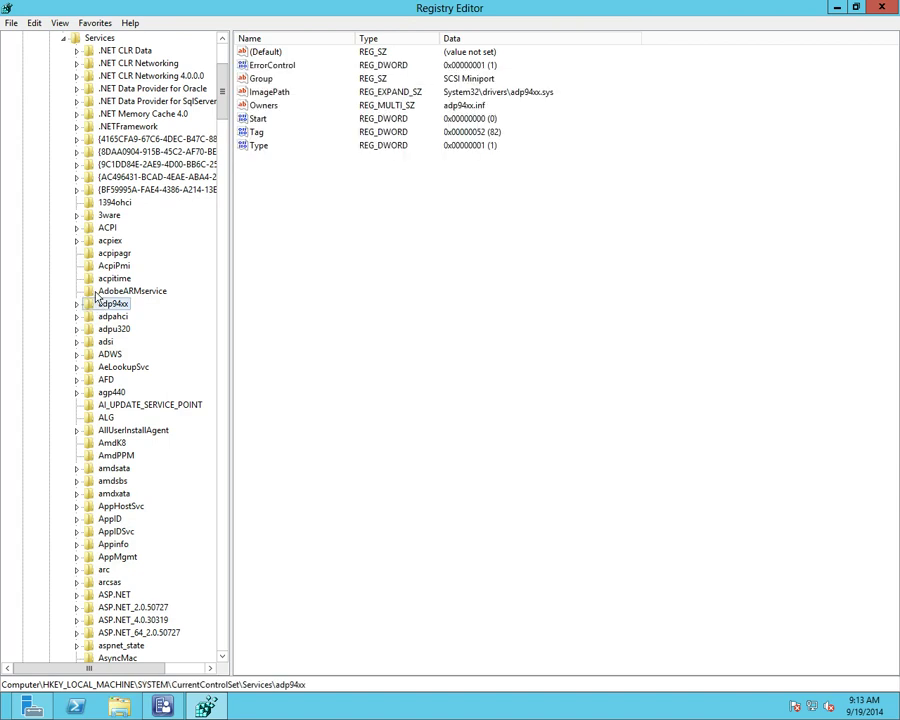
pyautogui.press('v')
pyautogui.press('i')
pyautogui.press('d')
pyautogui.press('w')
pyautogui.press('d')
pyautogui.press('s')
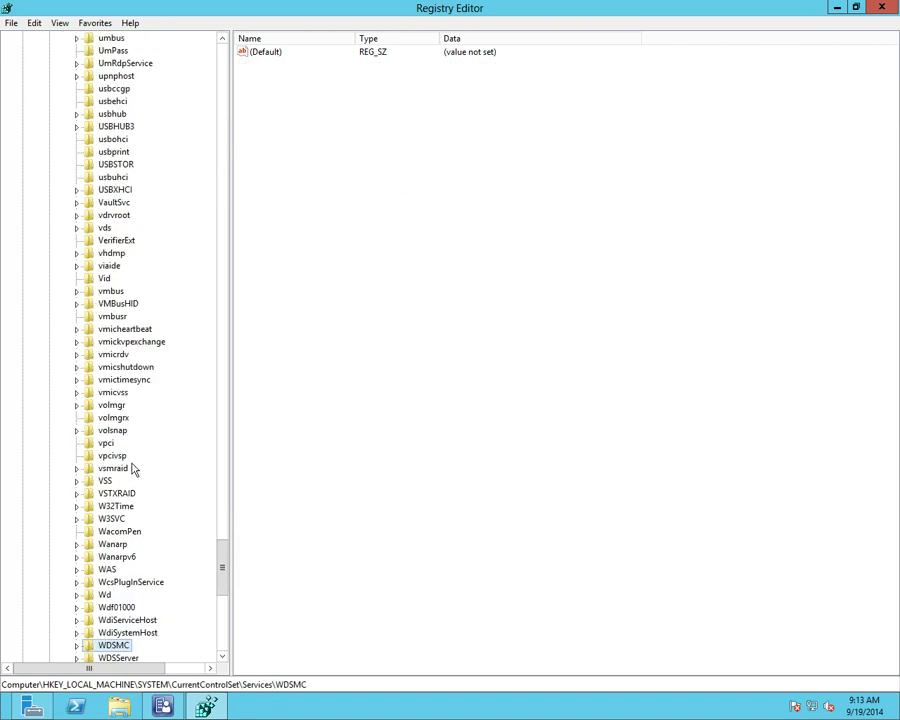
pyautogui.click(117, 658)
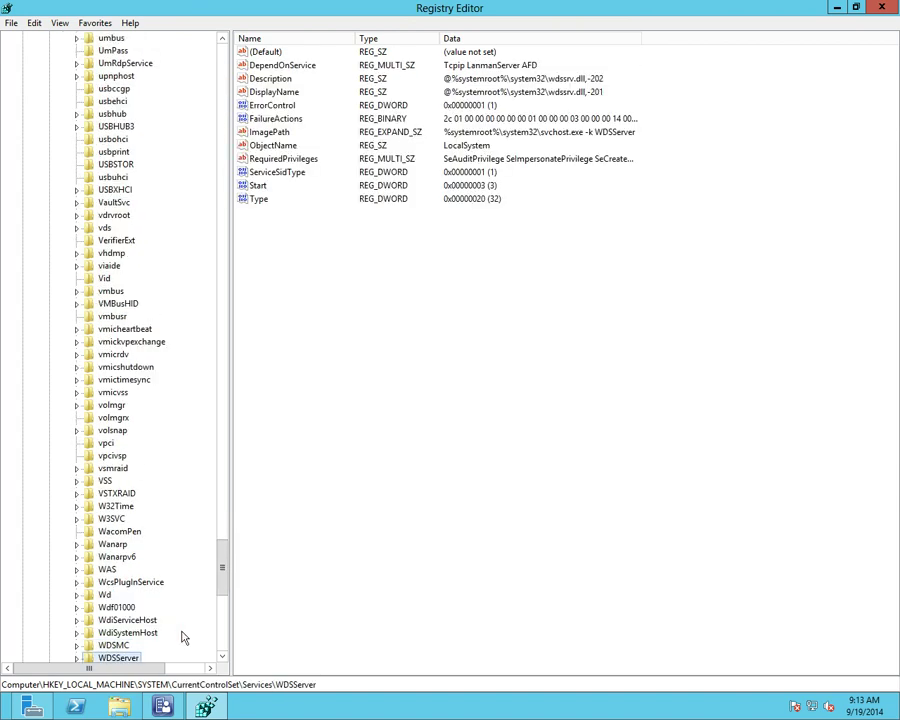
pyautogui.moveTo(221, 585); pyautogui.dragTo(221, 627)
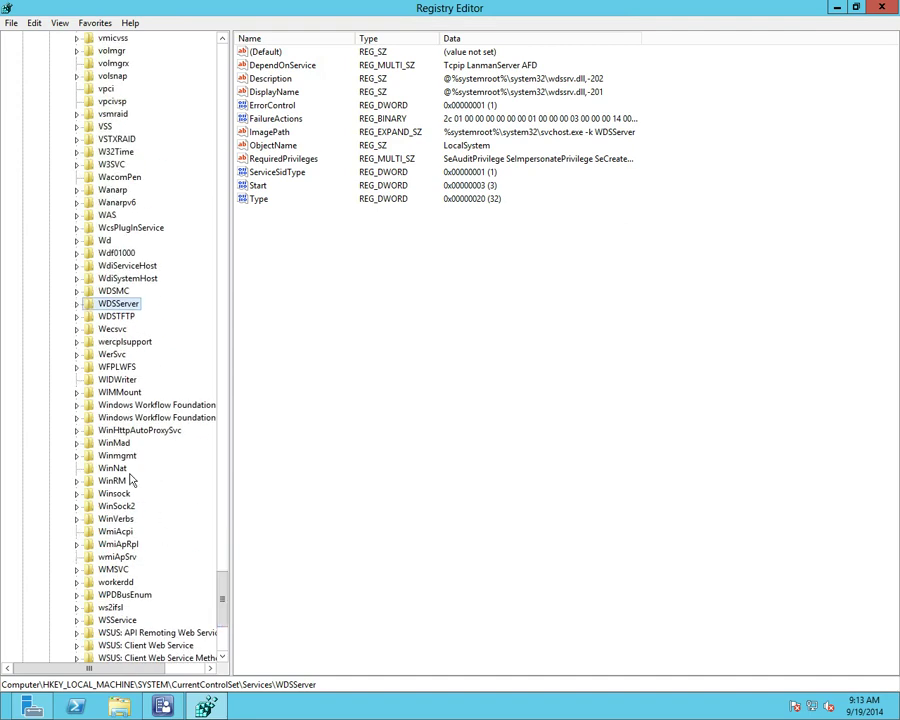
# List WDSPXE's providers BINLSVC, WDSDCPXE and WDSSIPR under WDSServer\Providers
pyautogui.click(77, 304)
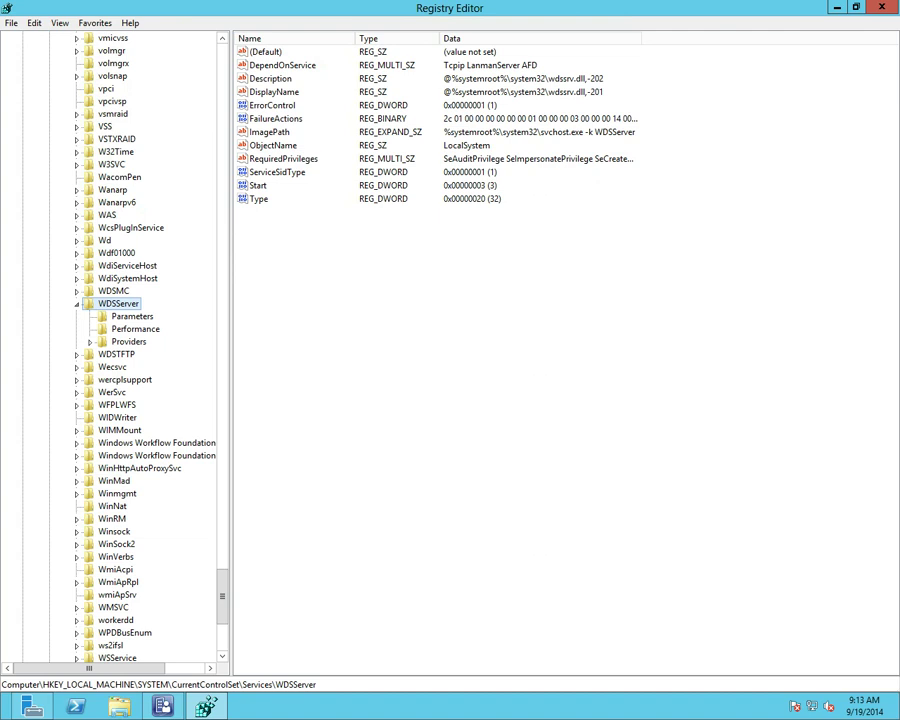
pyautogui.click(126, 344)
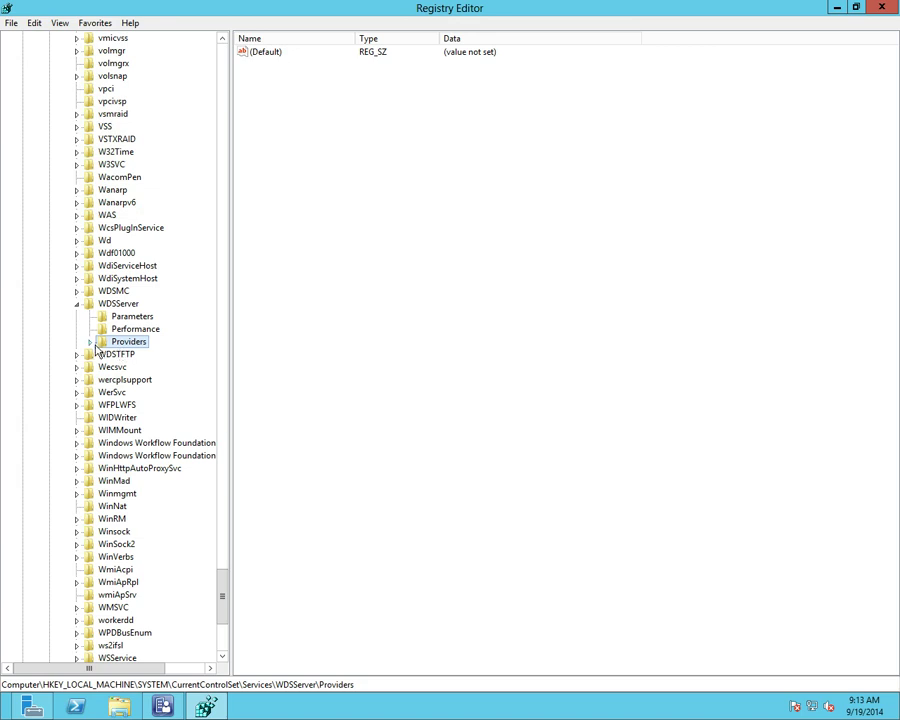
pyautogui.click(90, 342)
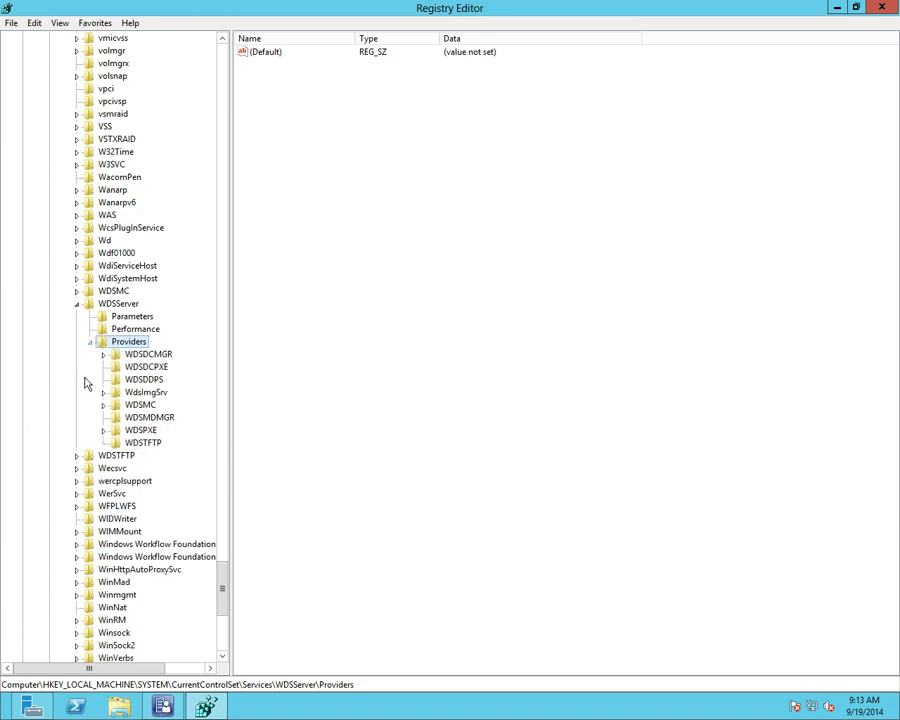
pyautogui.click(103, 431)
pyautogui.click(116, 443)
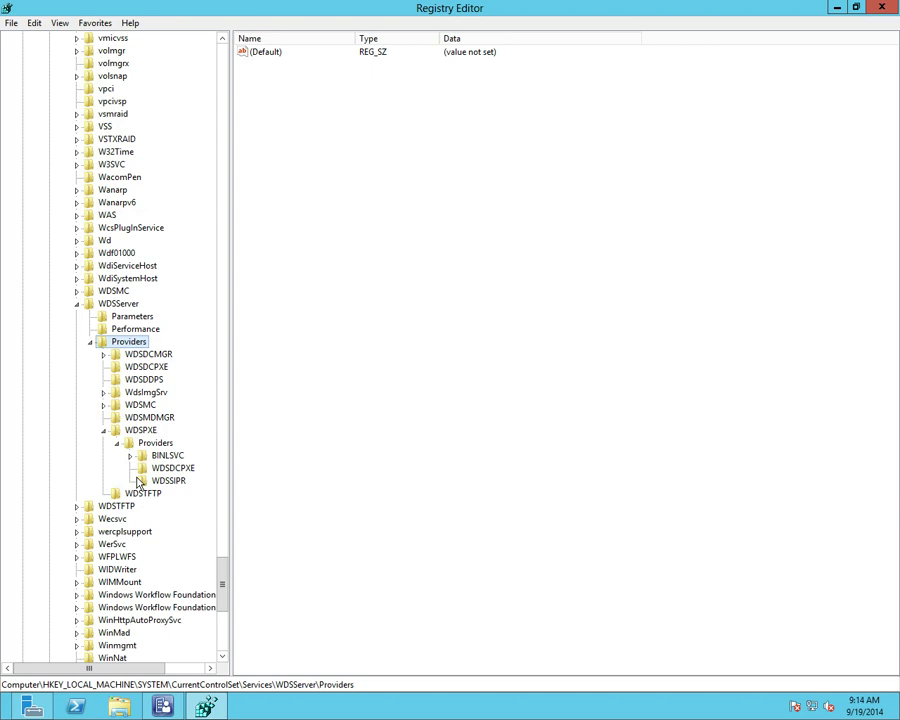
pyautogui.click(77, 304)
pyautogui.moveTo(225, 600); pyautogui.dragTo(211, 24)
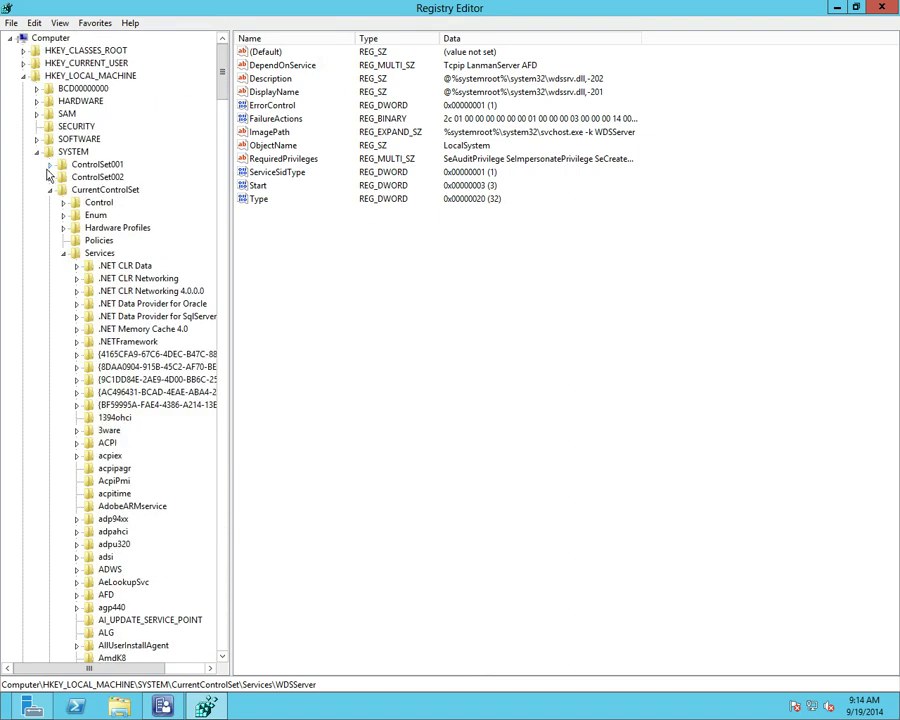
# Collapse Services, CurrentControlSet, SYSTEM and HKEY_LOCAL_MACHINE back to the root hives
pyautogui.click(63, 254)
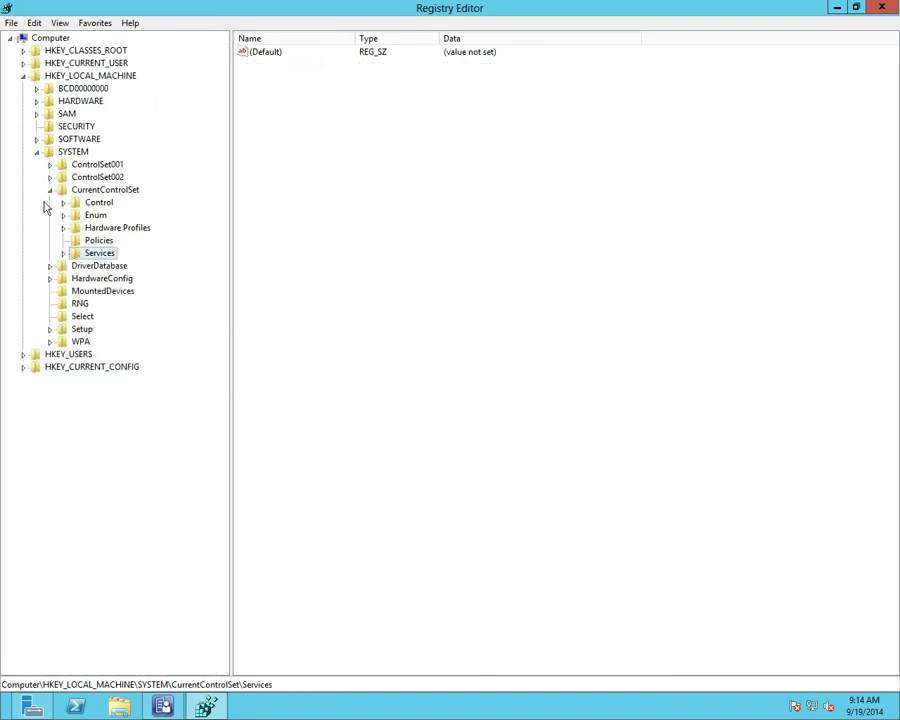
pyautogui.click(49, 189)
pyautogui.click(38, 152)
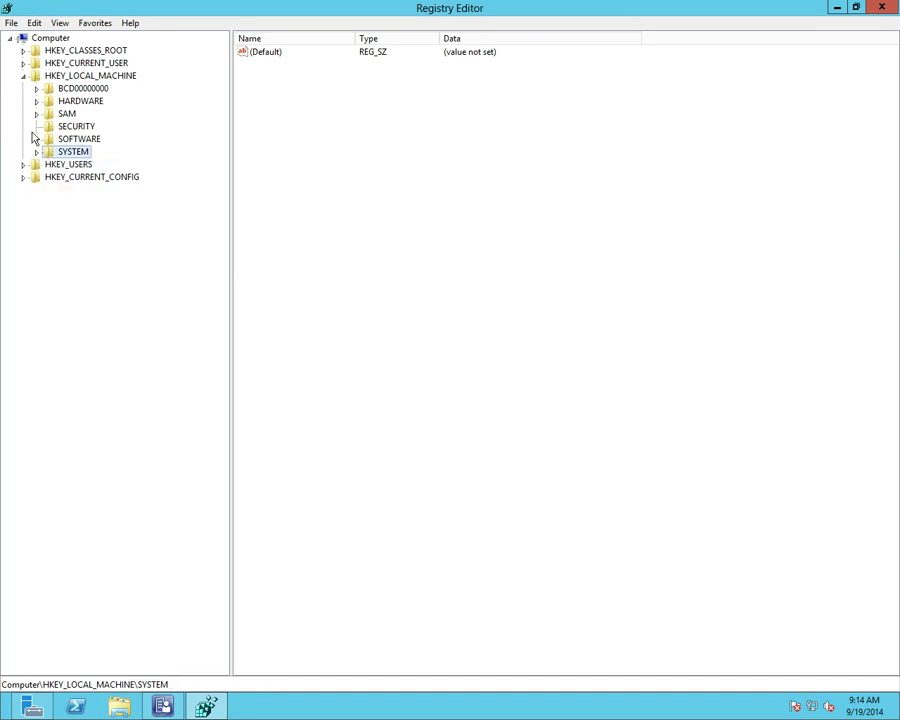
pyautogui.click(23, 76)
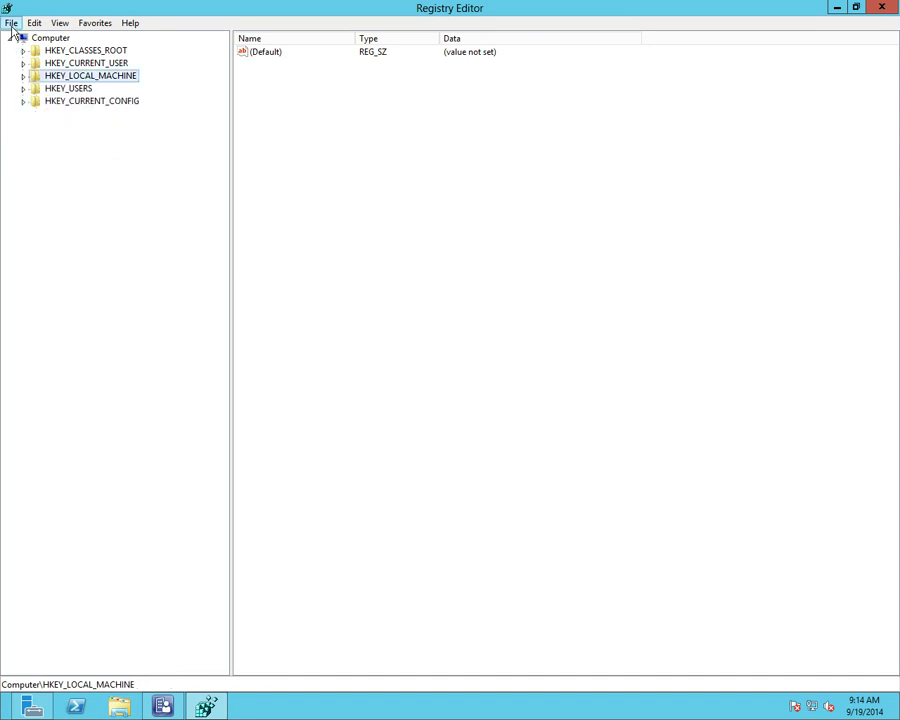
# Connect Registry Editor to the network registry of 192.168.0.11
pyautogui.click(11, 23)
pyautogui.click(45, 107)
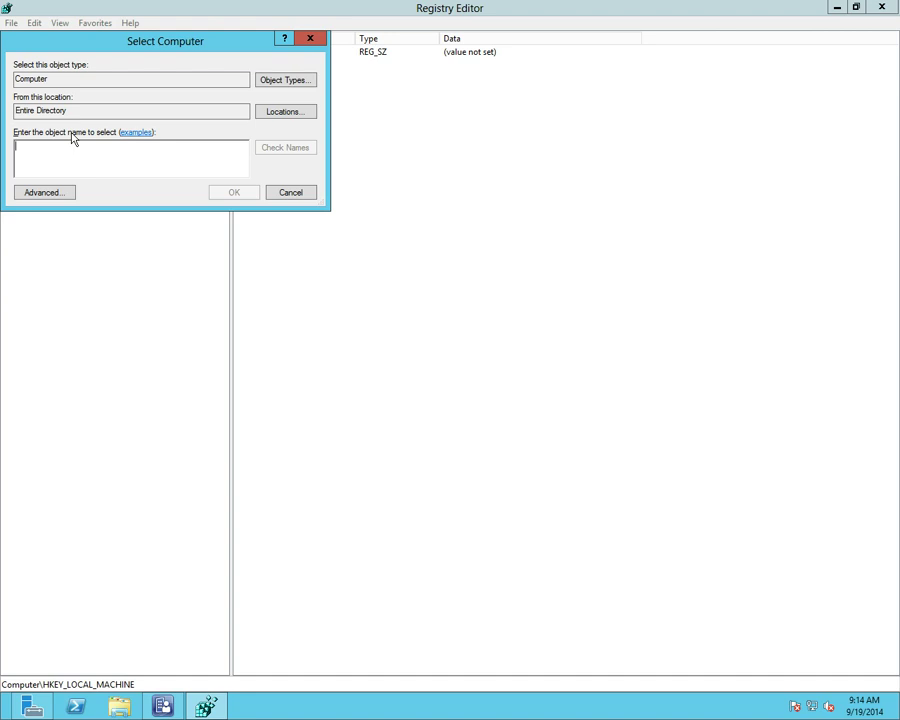
pyautogui.write('192.')
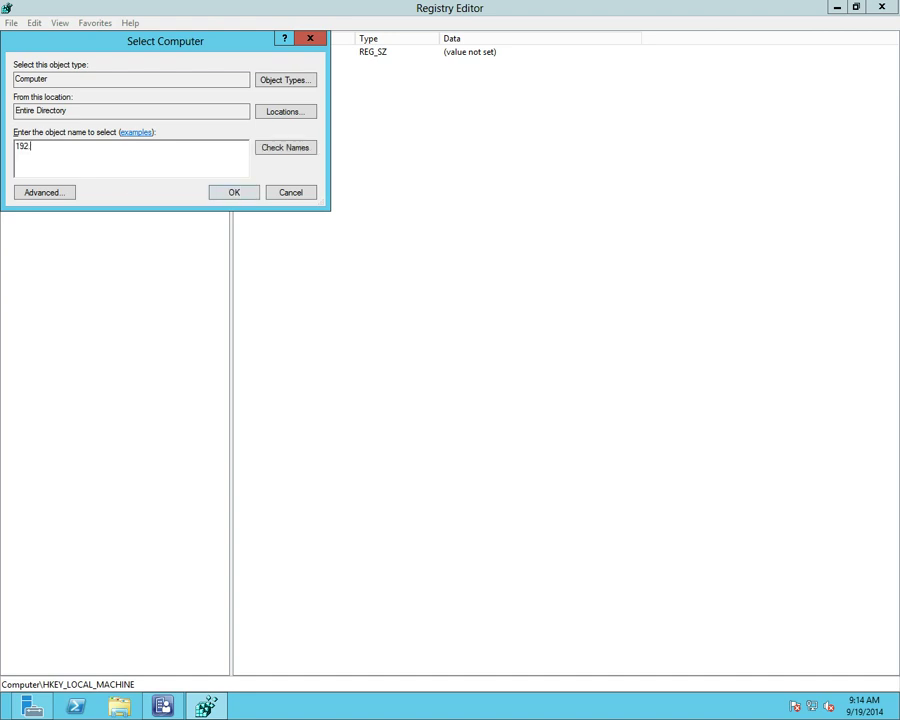
pyautogui.write('168.0.11')
pyautogui.press('Return')
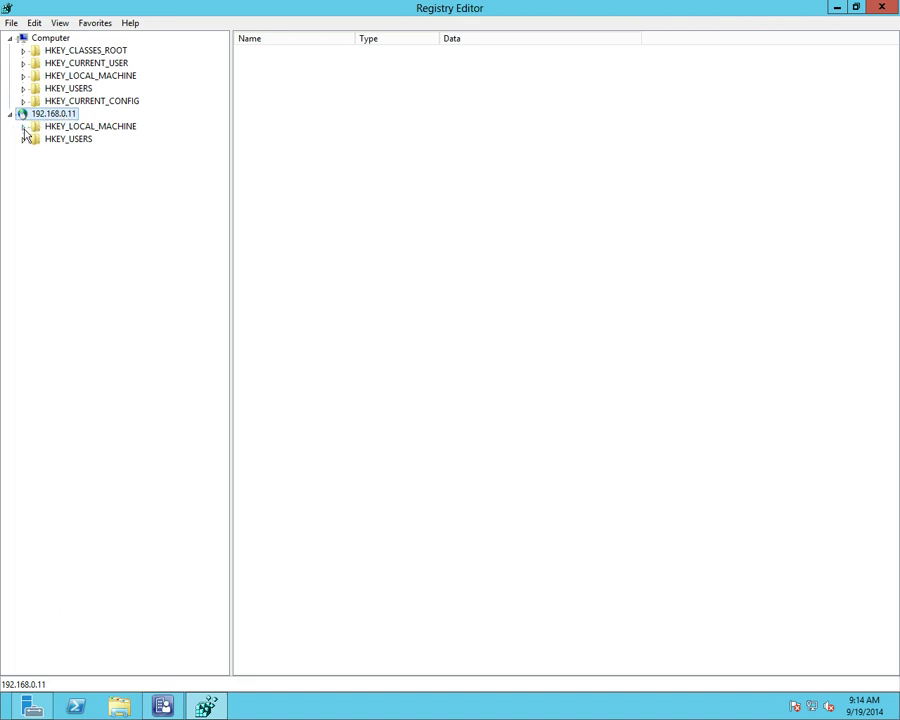
# Show the remote WDSServer service key under HKLM\SYSTEM\CurrentControlSet\Services
pyautogui.click(23, 127)
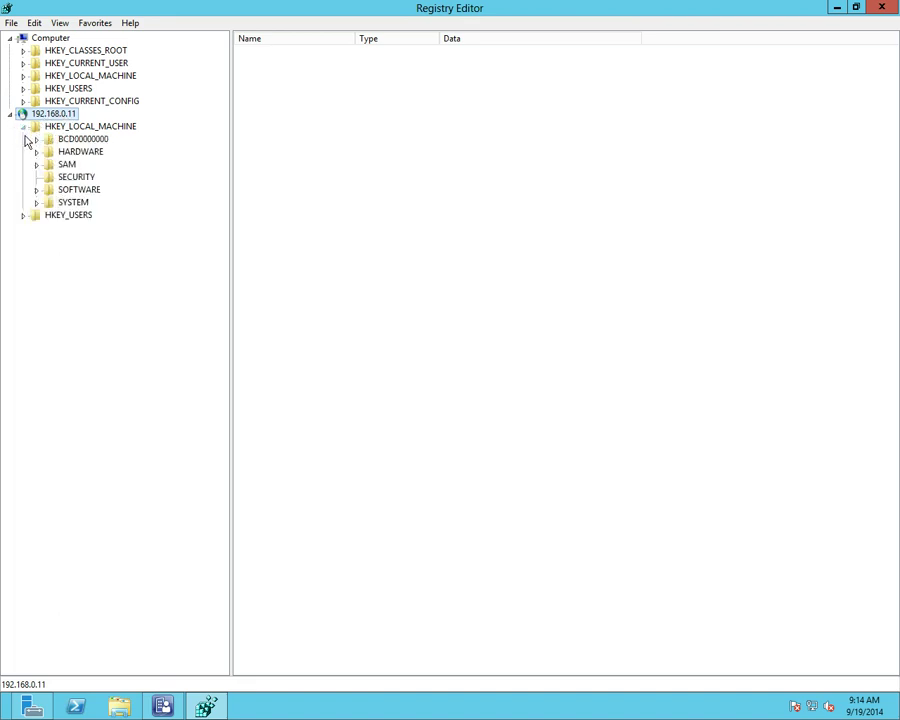
pyautogui.click(37, 203)
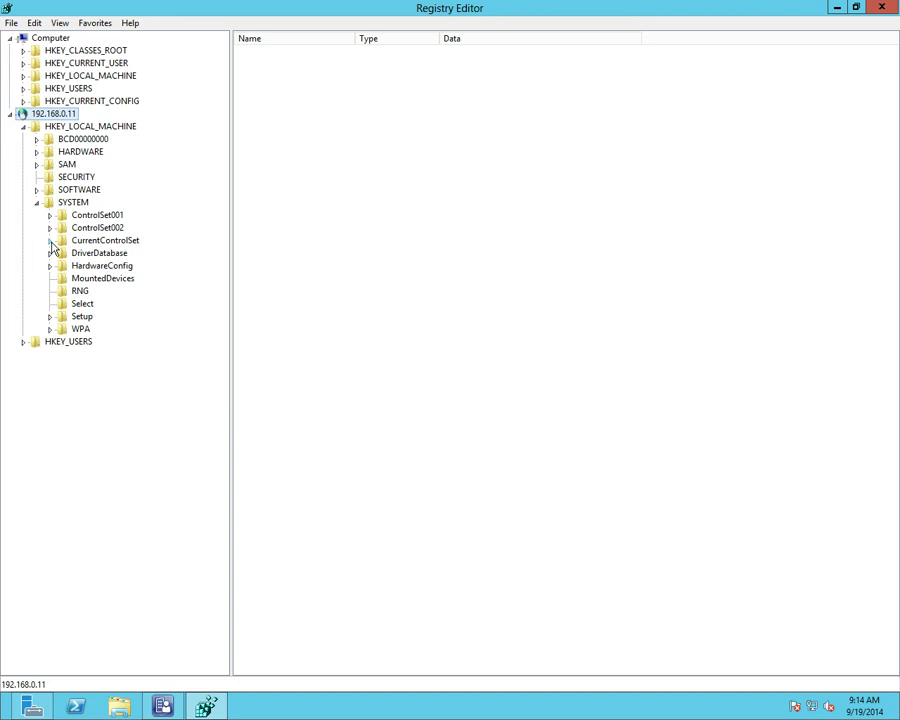
pyautogui.click(50, 241)
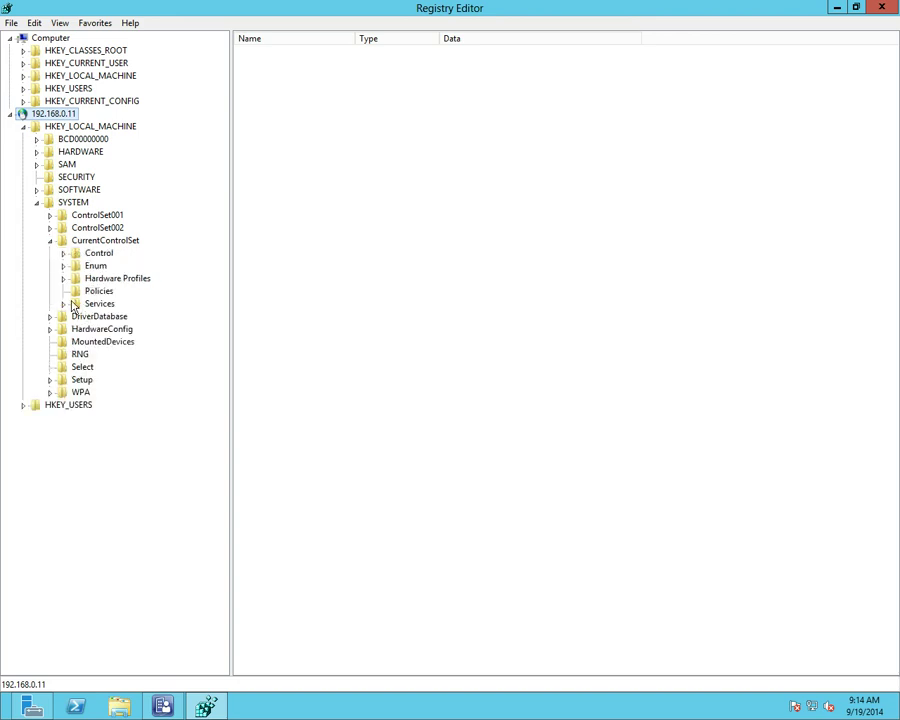
pyautogui.click(63, 303)
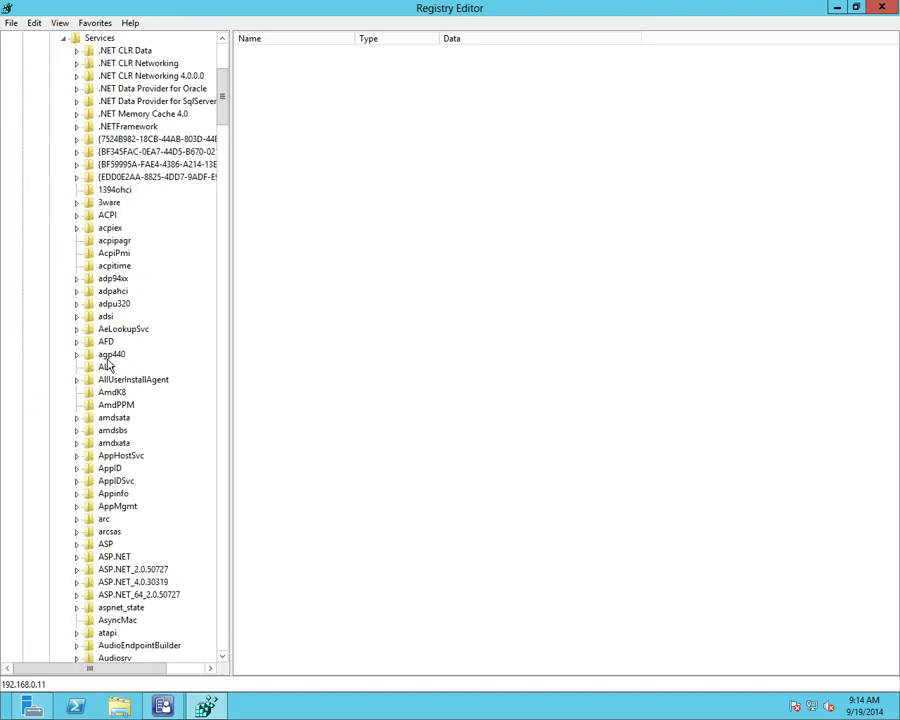
pyautogui.click(104, 357)
pyautogui.write('wd')
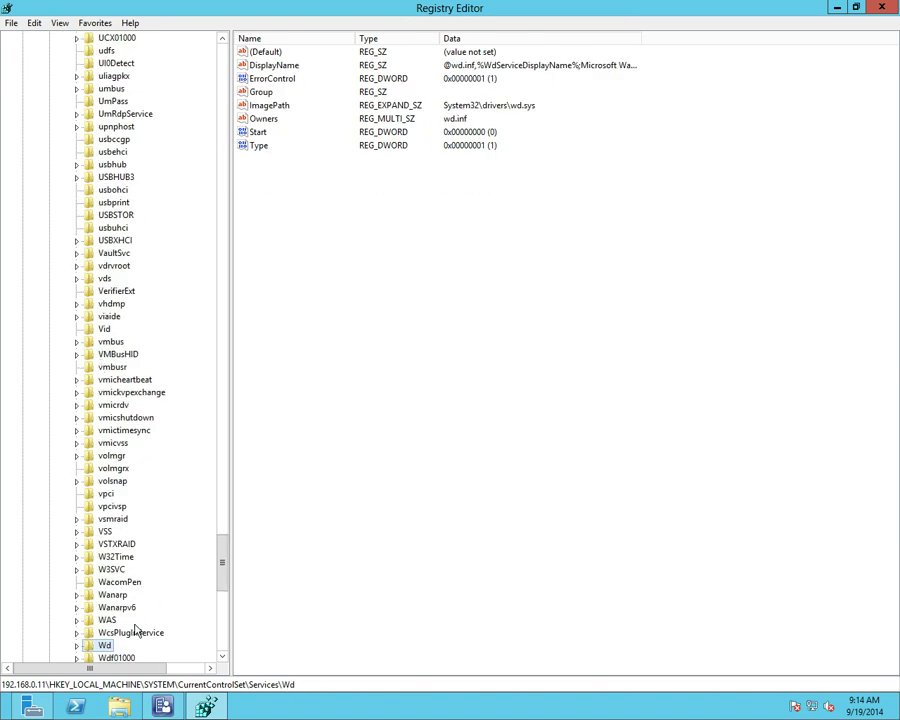
pyautogui.scroll(-3, 137, 629)
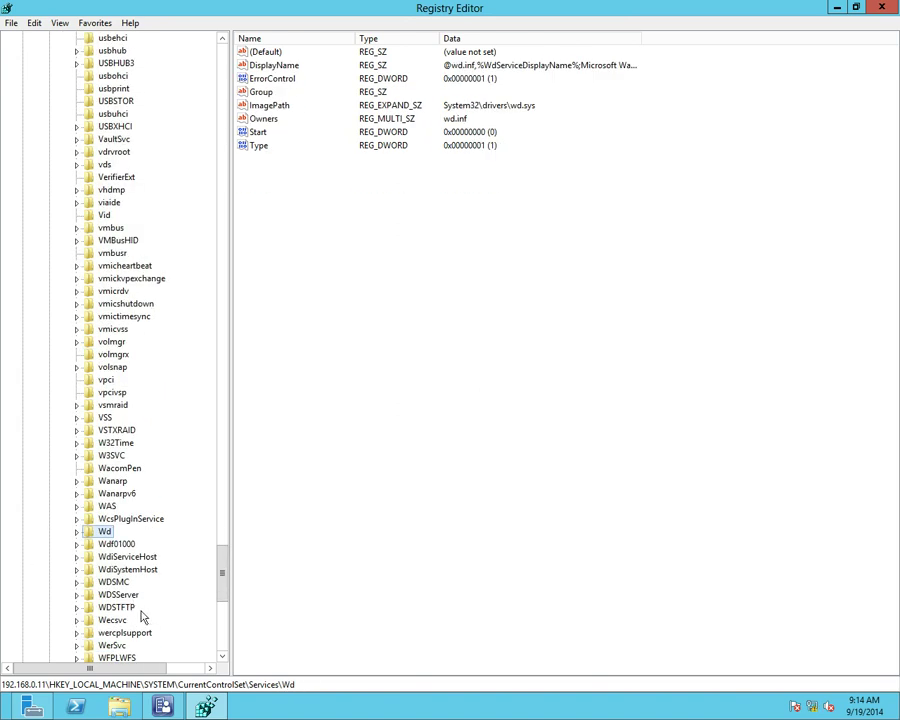
pyautogui.click(115, 595)
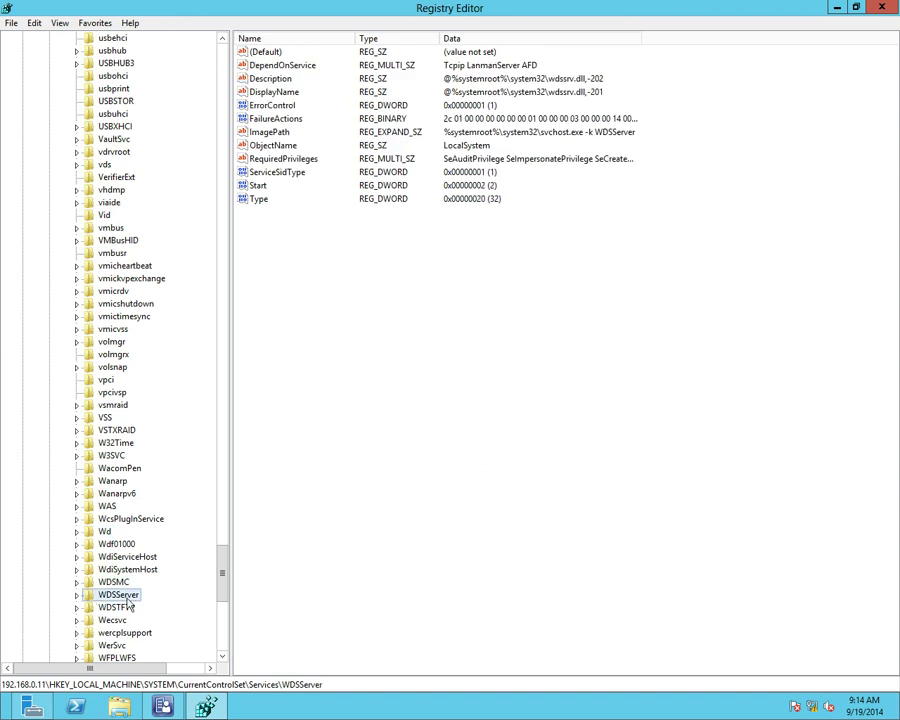
# Show the SMSPXE provider's values under the remote WDSPXE Providers key
pyautogui.click(77, 596)
pyautogui.scroll(-3, 117, 520)
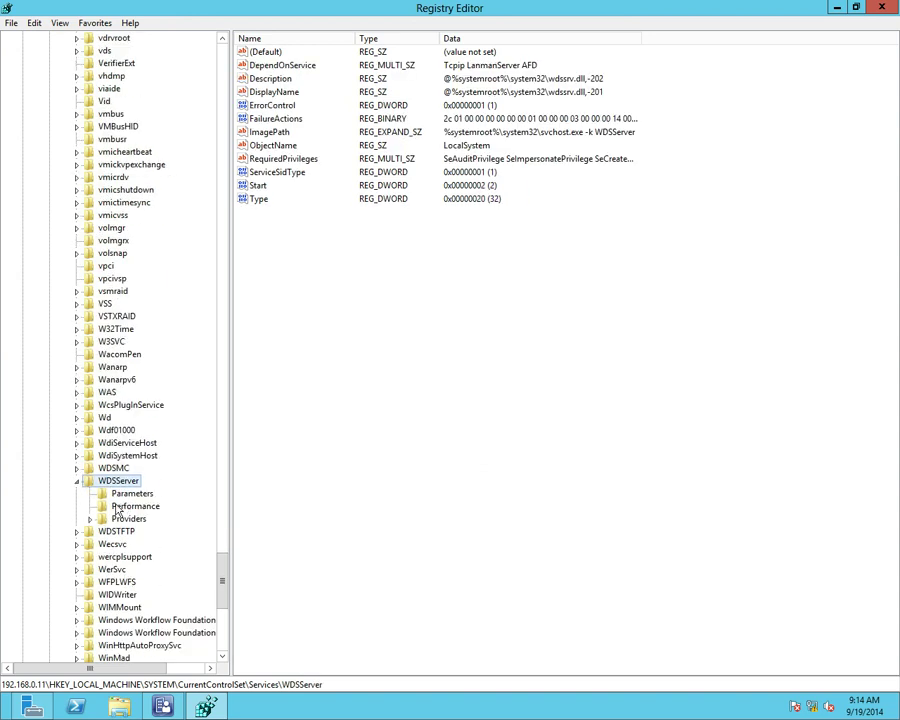
pyautogui.click(90, 519)
pyautogui.scroll(-2, 140, 533)
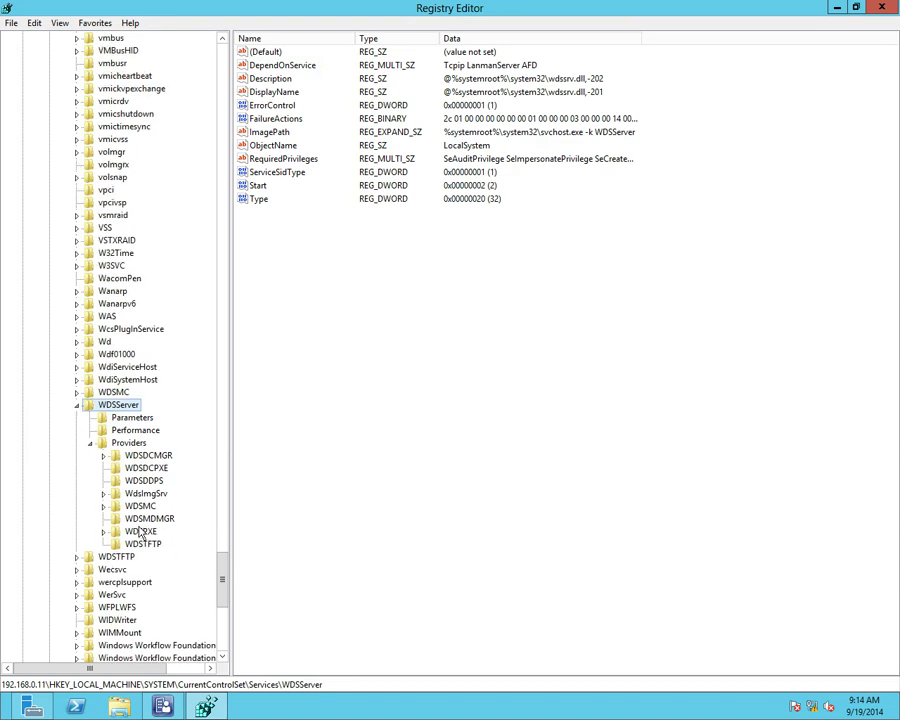
pyautogui.click(104, 532)
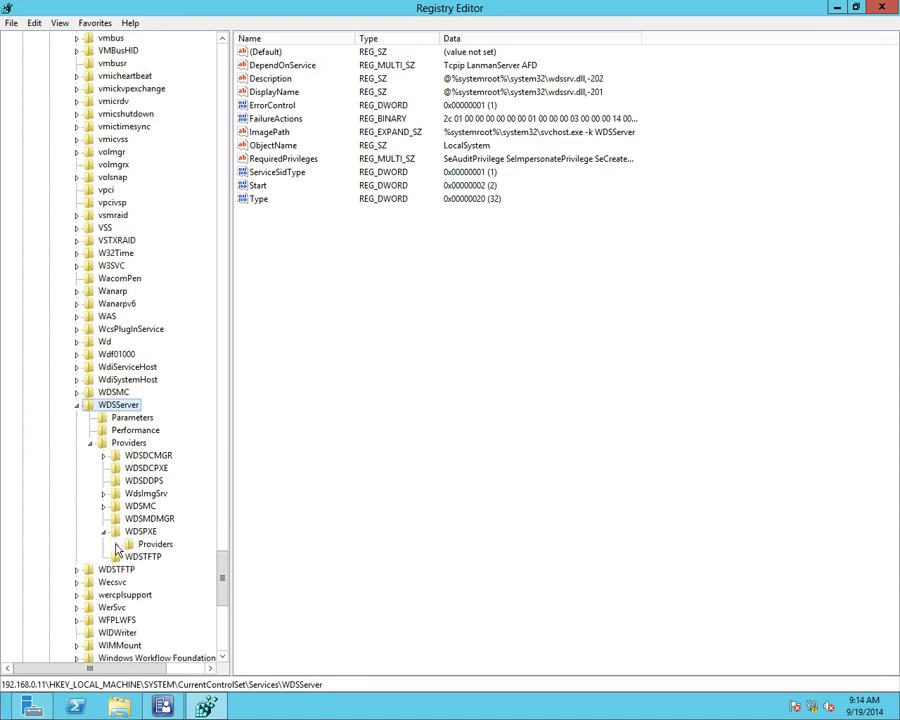
pyautogui.click(116, 545)
pyautogui.scroll(-2, 117, 548)
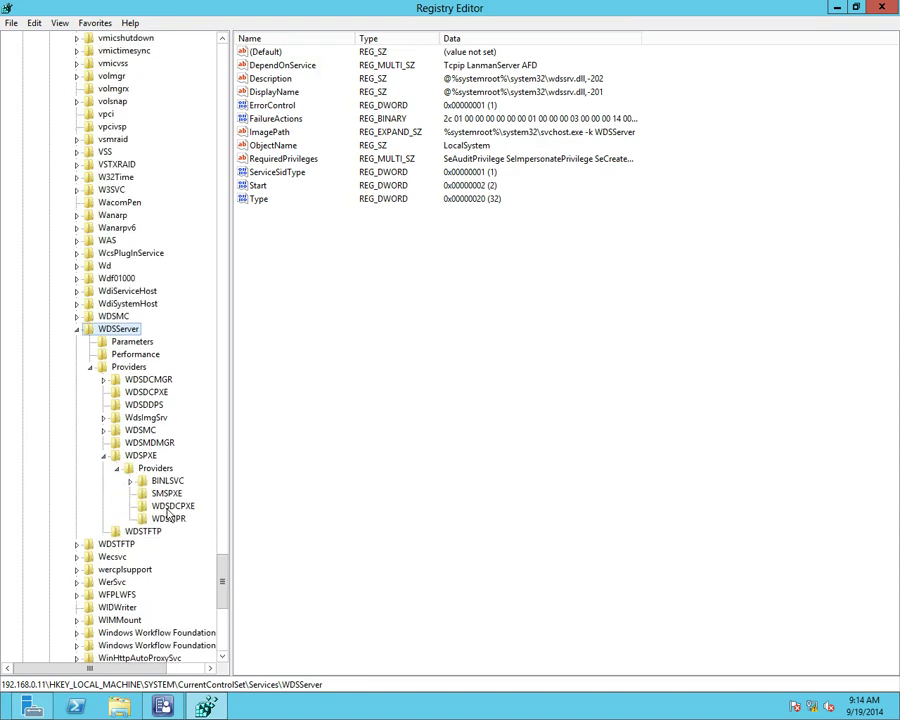
pyautogui.click(166, 495)
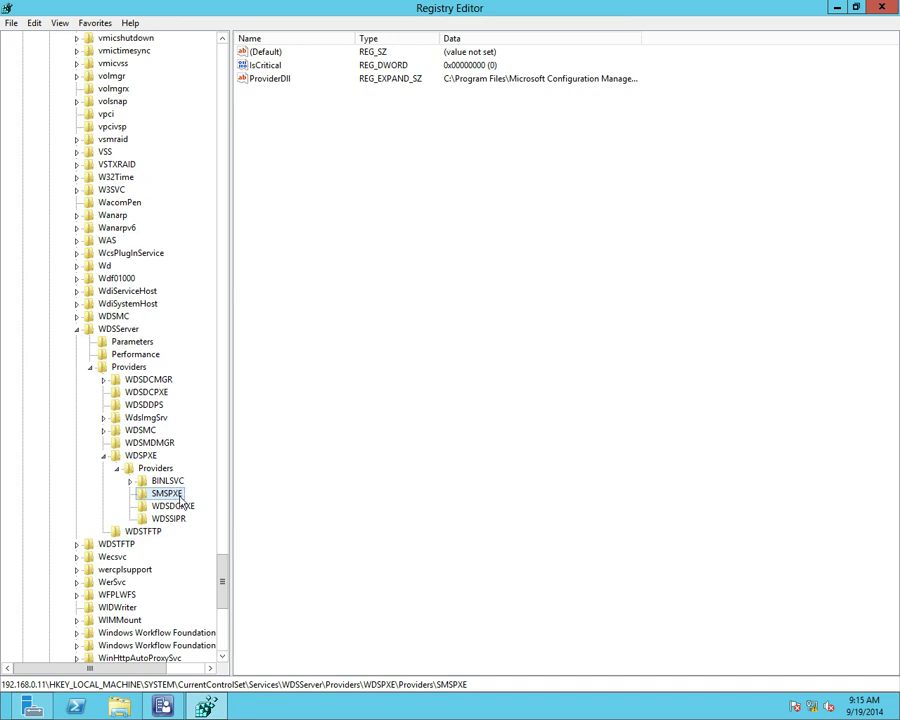
# Check WDSPXE's ProvidersOrder value listing SMSPXE before WDSDCPXE, then close Registry Editor
pyautogui.click(160, 470)
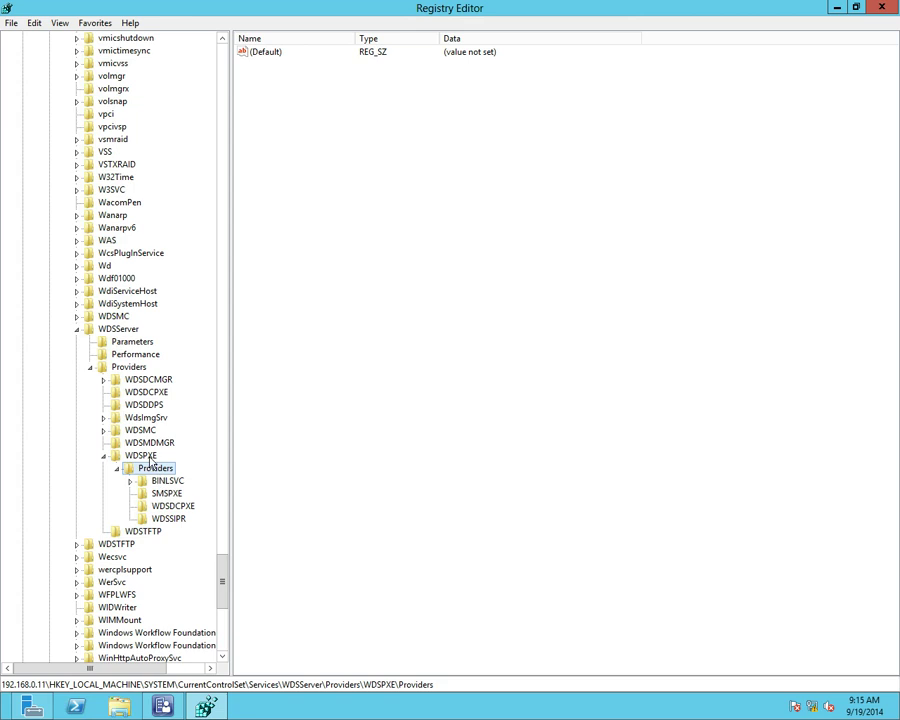
pyautogui.click(150, 458)
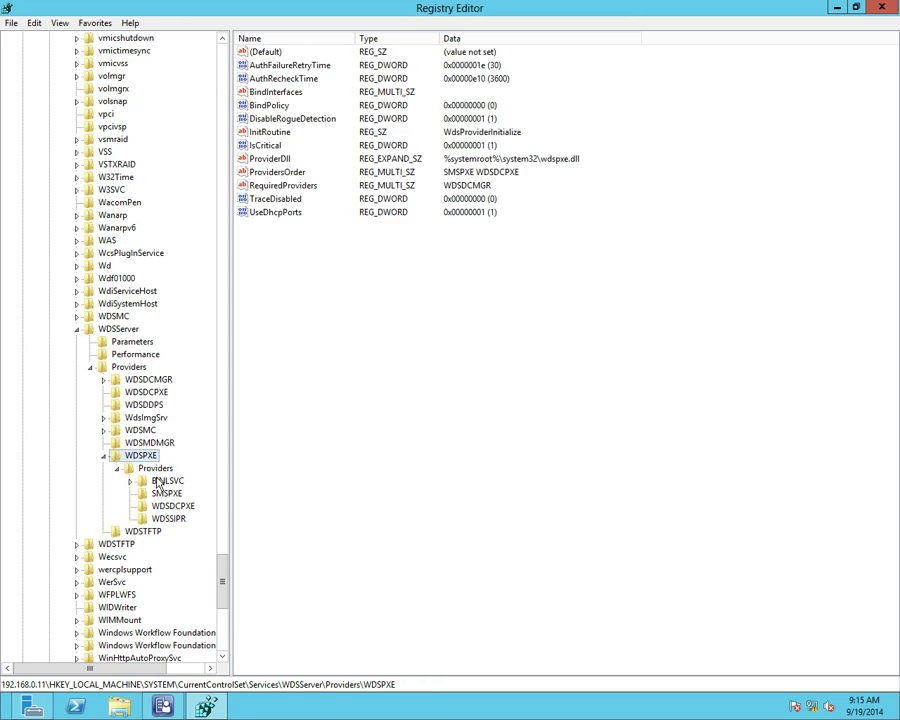
pyautogui.click(302, 174)
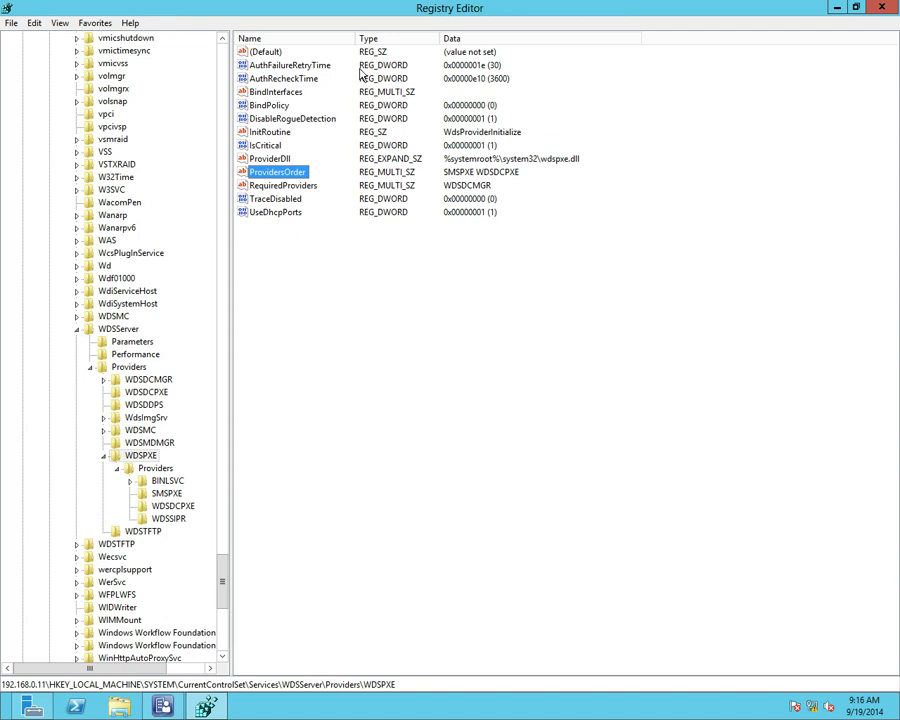
pyautogui.click(880, 10)
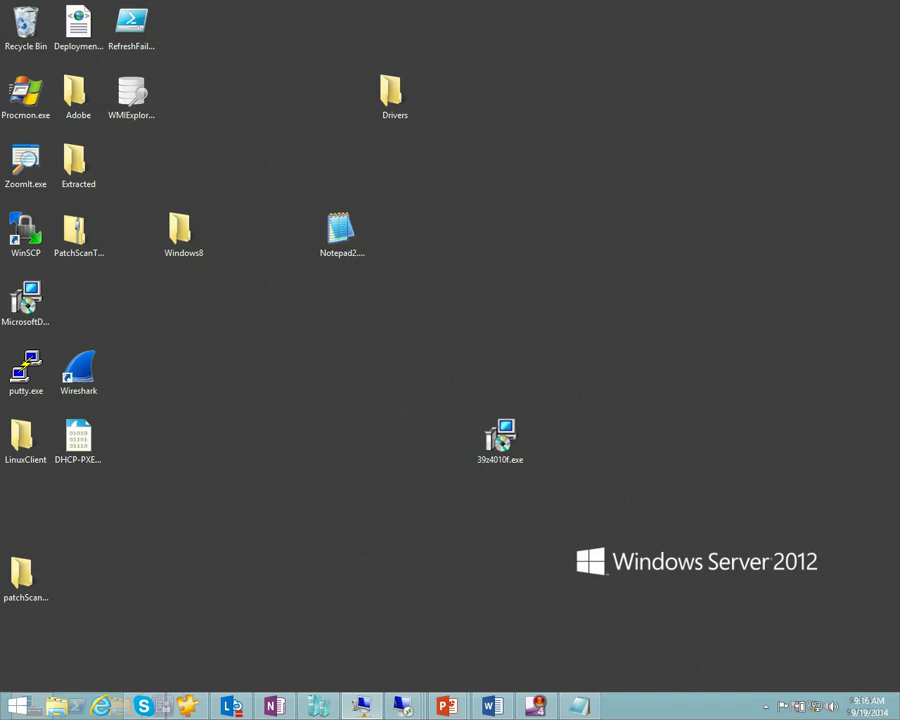
# Move the Bare Metal VM window into view and start the VM to PXE boot
pyautogui.moveTo(899, 257); pyautogui.dragTo(330, 137)
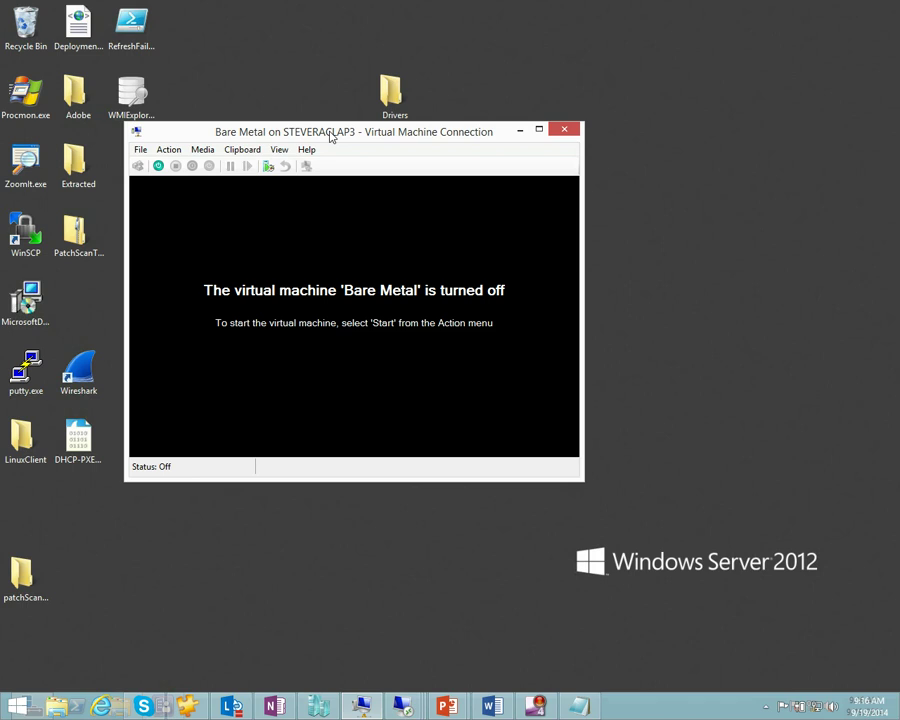
pyautogui.click(168, 151)
pyautogui.click(182, 188)
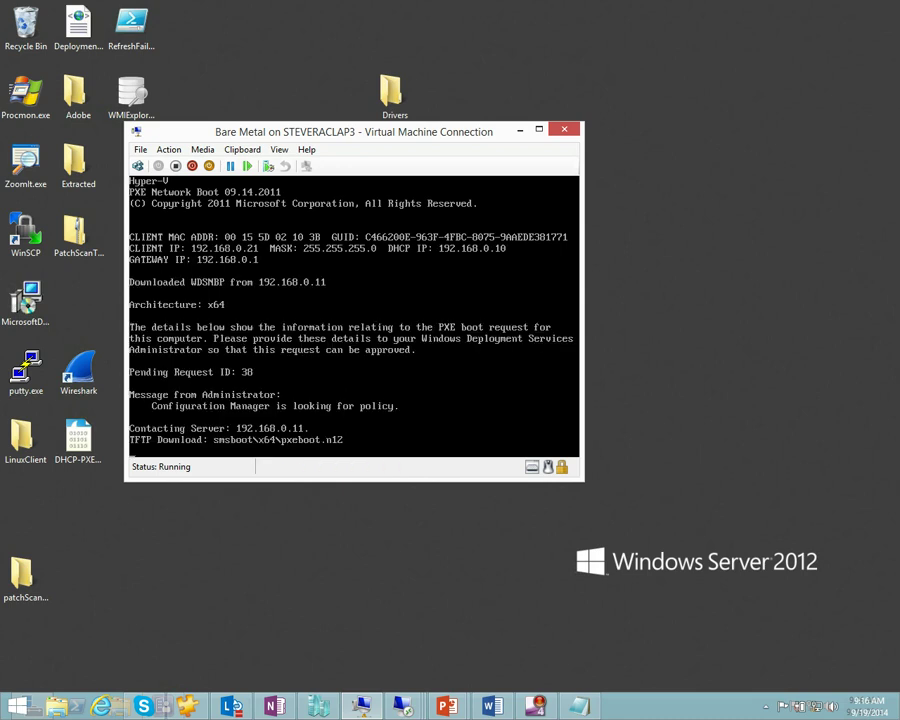
# Pause Bare Metal at the PXE boot screen, turn it off, and close its window
pyautogui.click(230, 166)
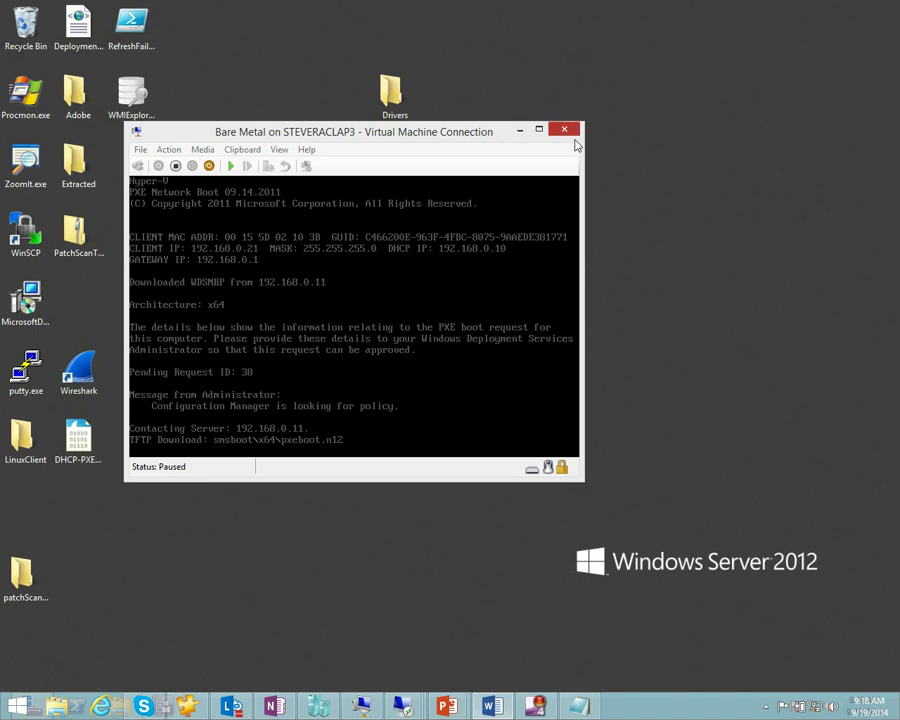
pyautogui.click(178, 152)
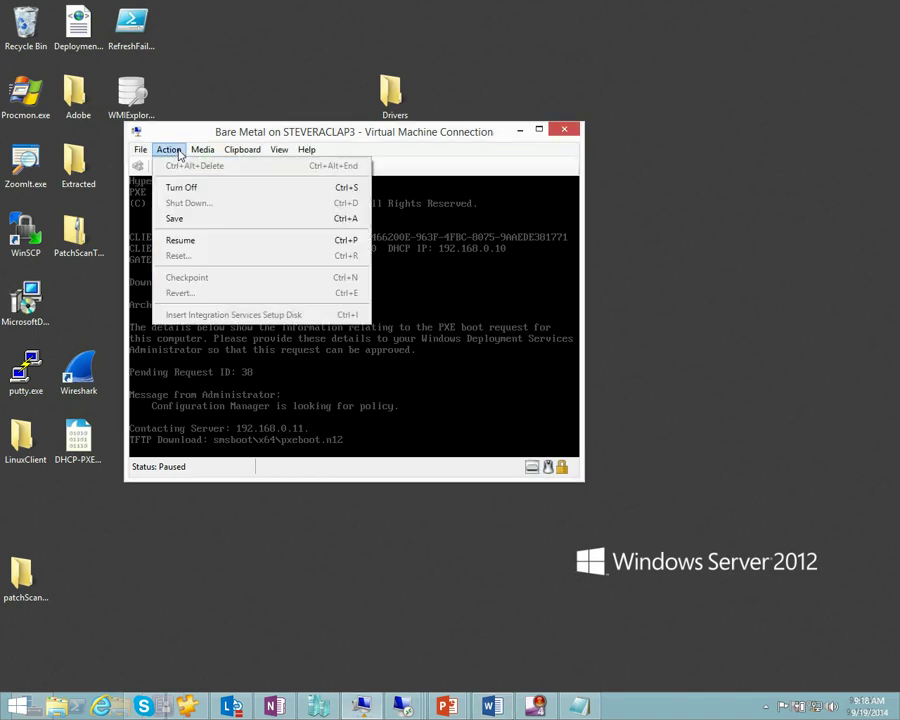
pyautogui.click(183, 187)
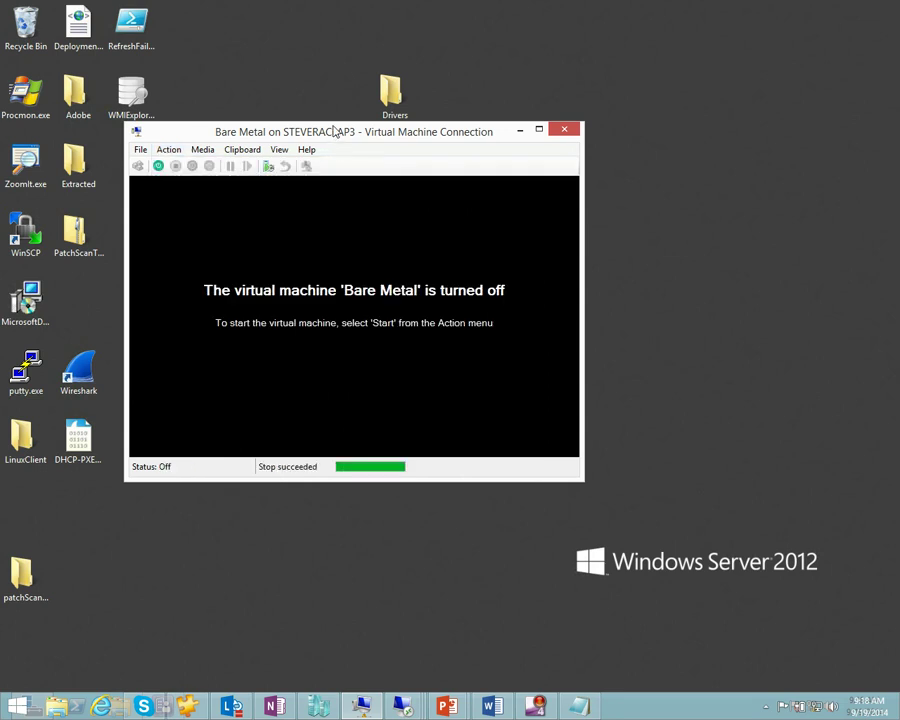
pyautogui.click(564, 129)
# Leave the full-screen remote session and advance the slides to slide 5, Configuring PXE
pyautogui.moveTo(348, 7)
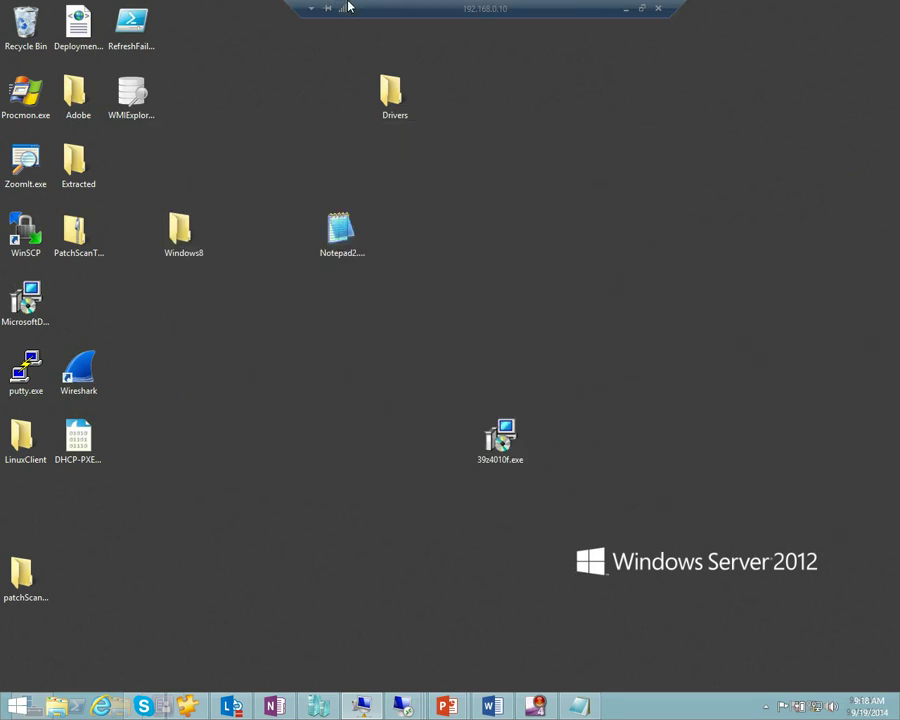
pyautogui.click(628, 8)
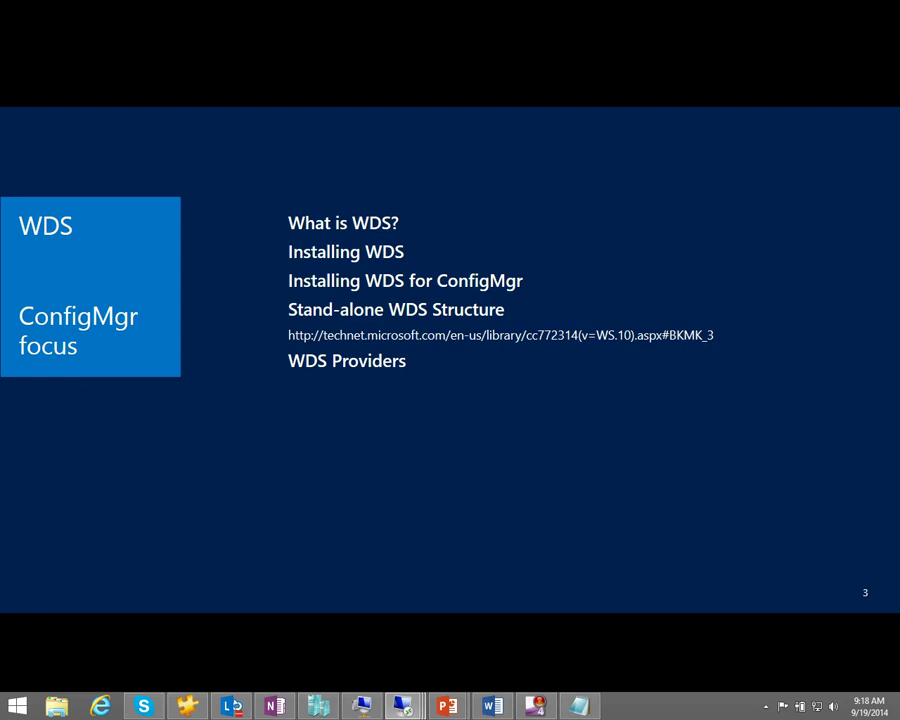
pyautogui.click(616, 444)
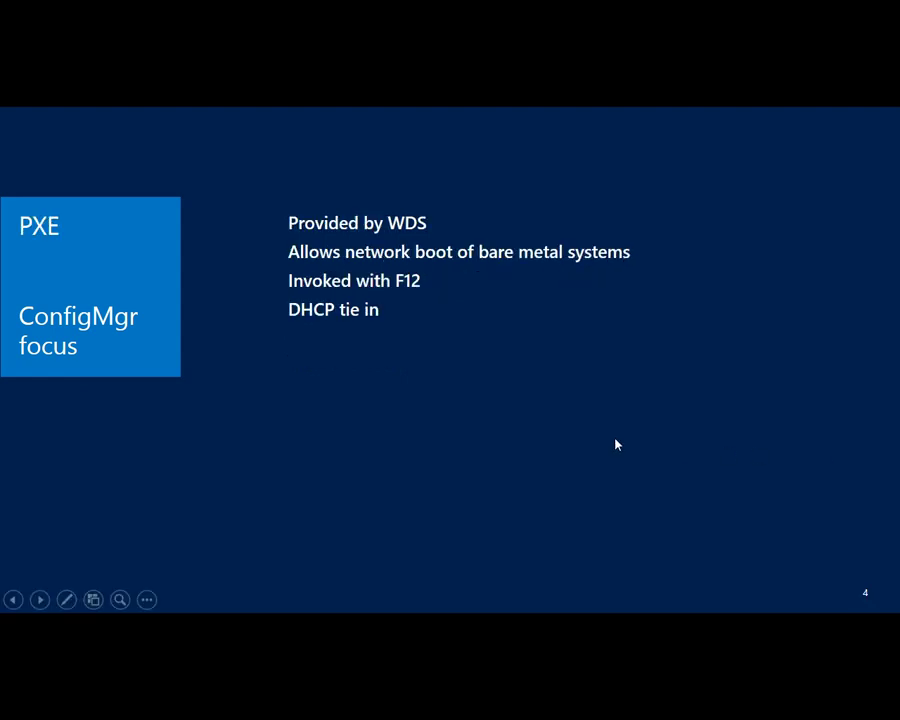
pyautogui.click(553, 432)
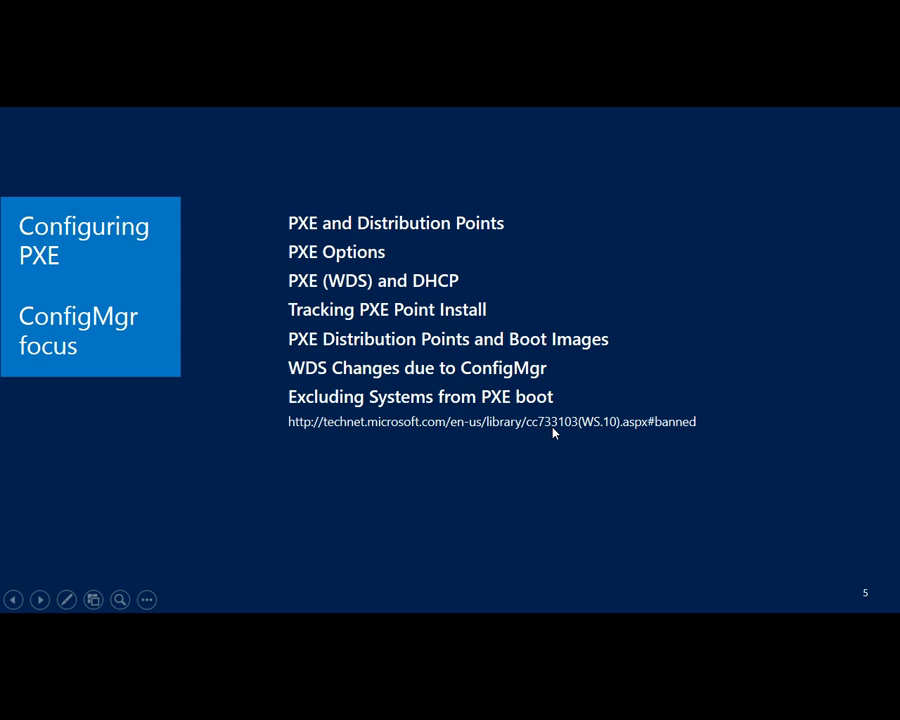